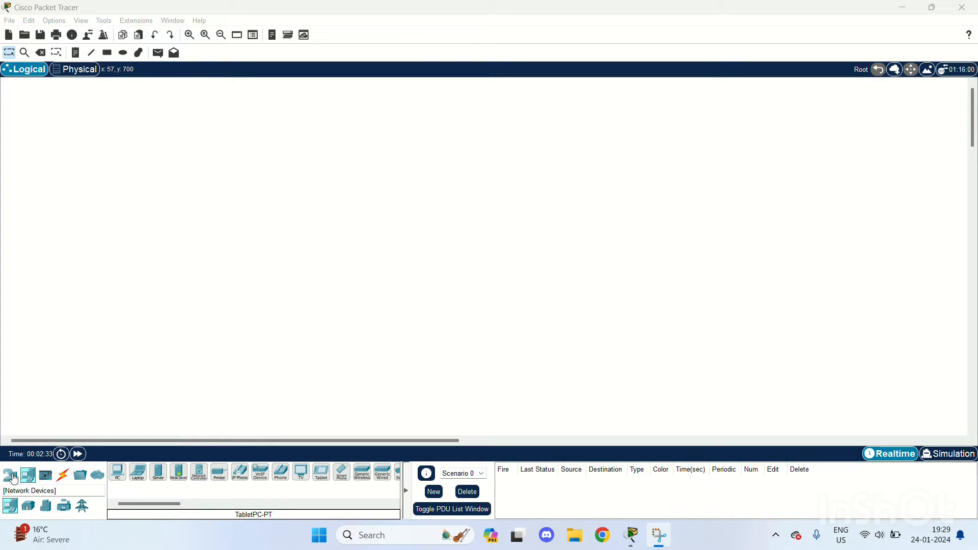
- Examine the network device categories: routers, switches, hubs, wireless devices, security and WAN emulation
left_click(11, 477)
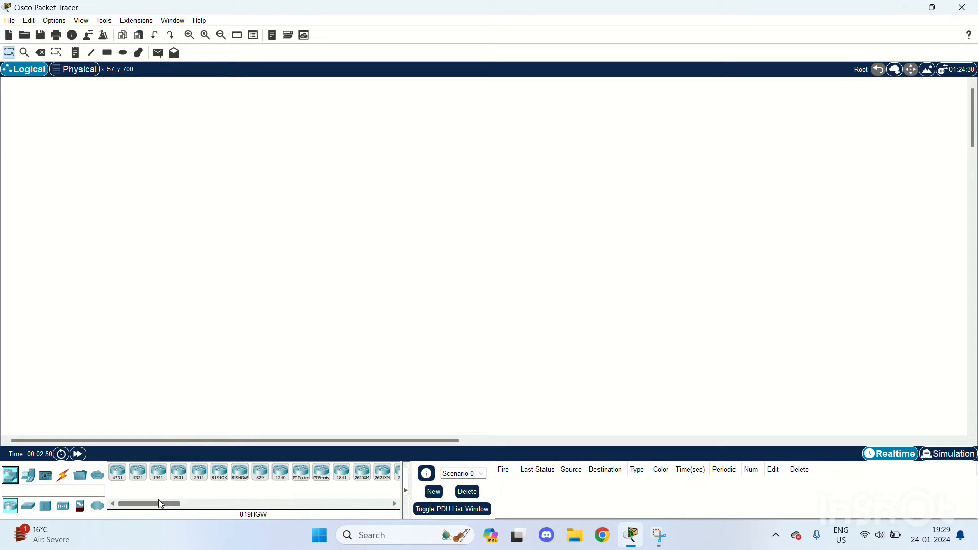
left_click_drag(157, 503, 133, 510)
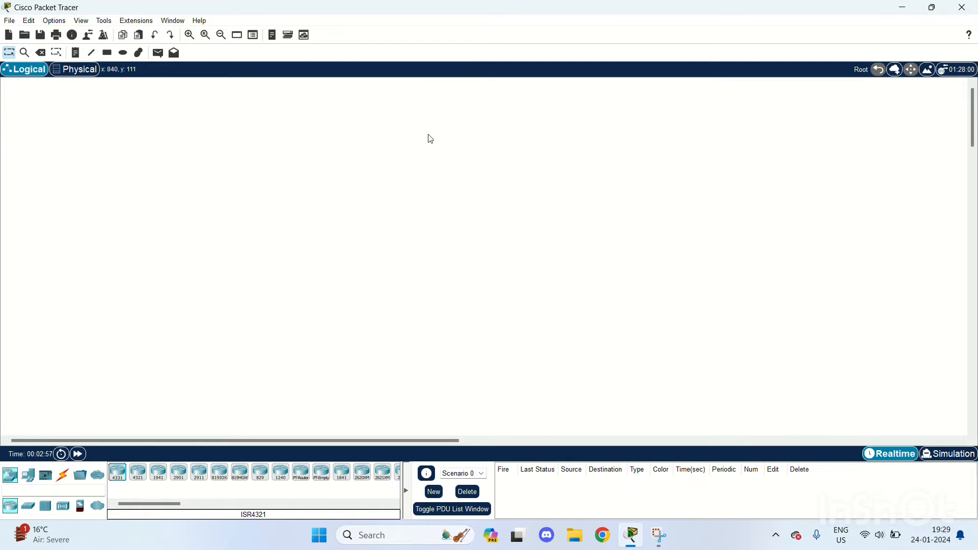
left_click(29, 508)
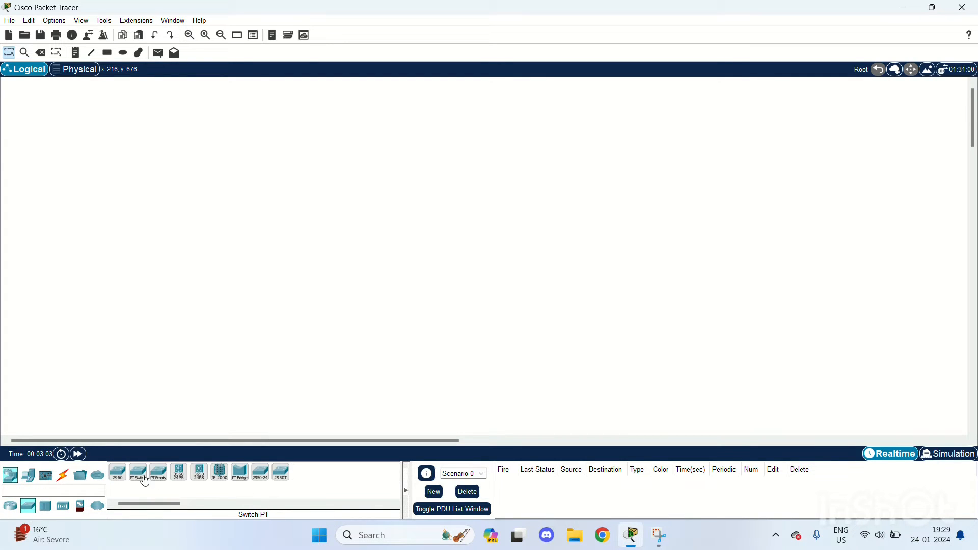
left_click(45, 508)
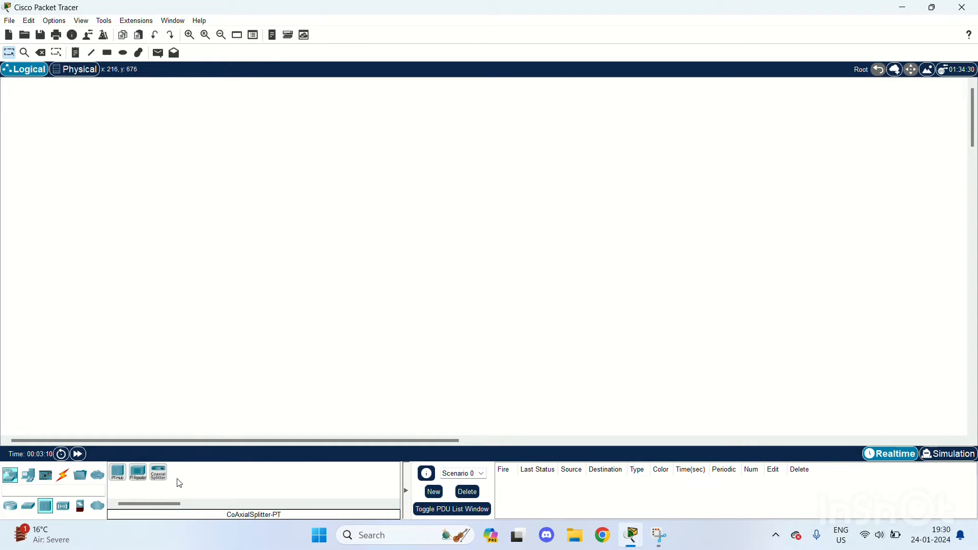
left_click(65, 507)
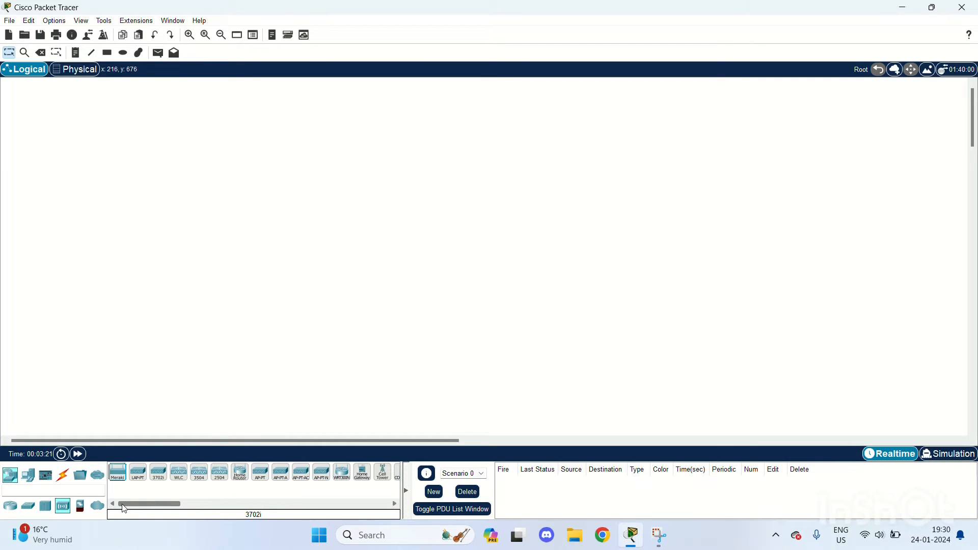
left_click(84, 505)
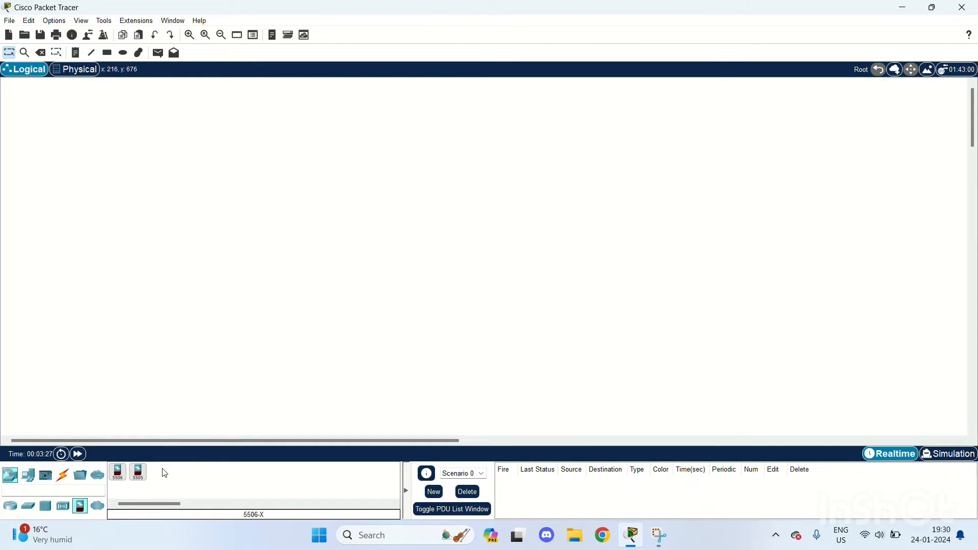
left_click(96, 511)
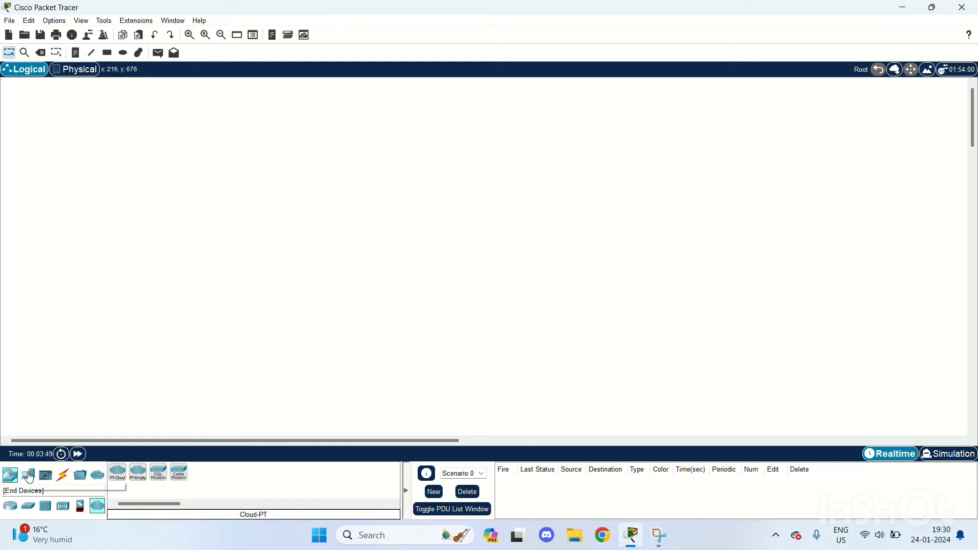
- Examine the end device categories, including home, industrial and power grid, and the component boards, actuators and sensors
left_click(29, 477)
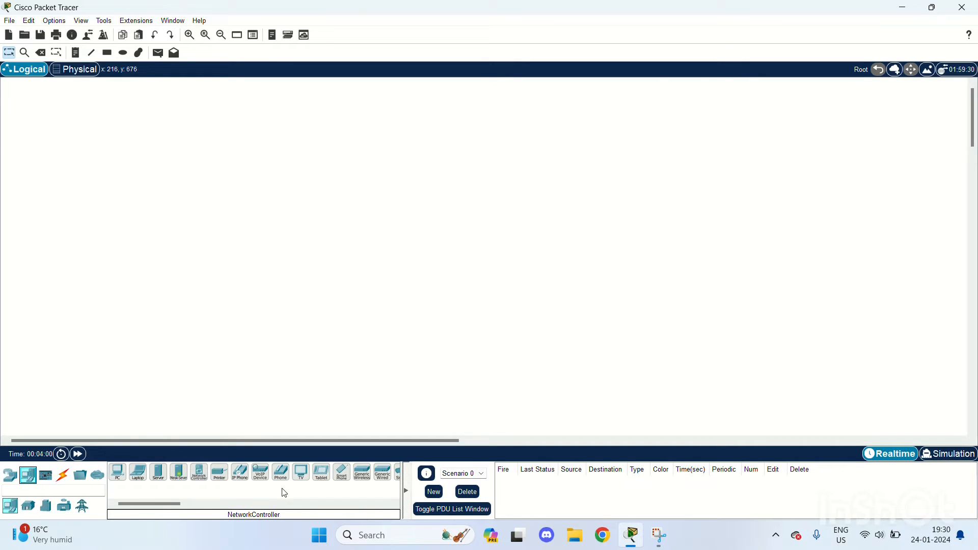
left_click(30, 508)
mouse_move(138, 503)
left_mouse_down()
mouse_move(186, 509)
mouse_move(148, 507)
left_mouse_up()
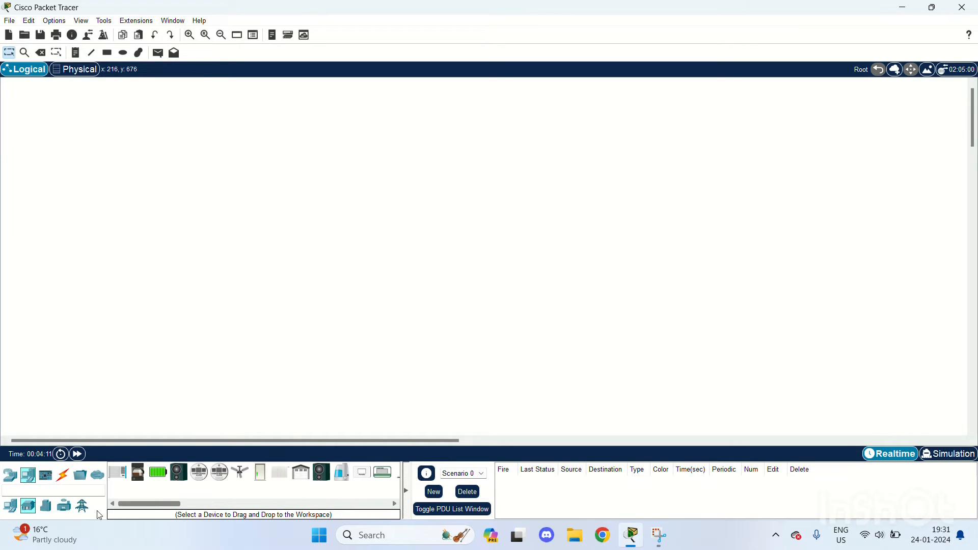
left_click(64, 508)
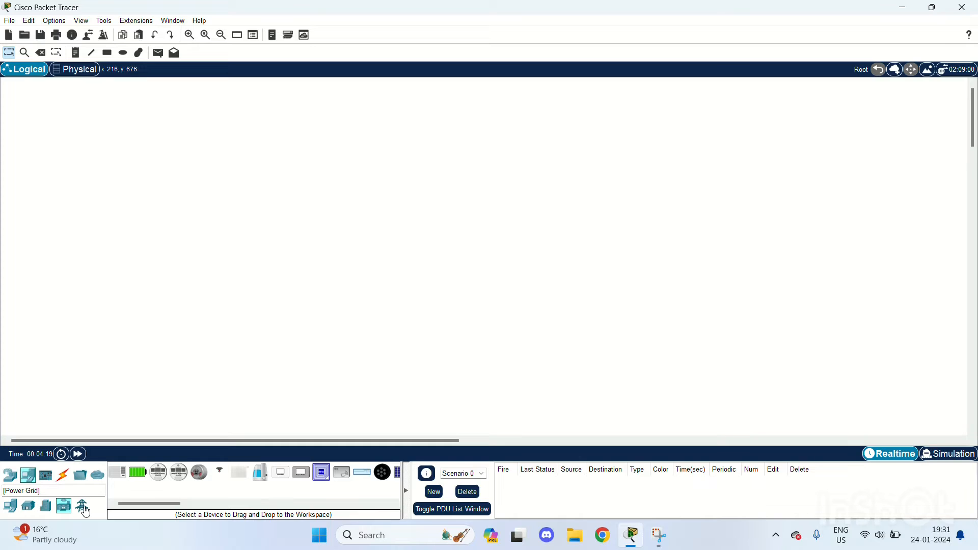
left_click(83, 507)
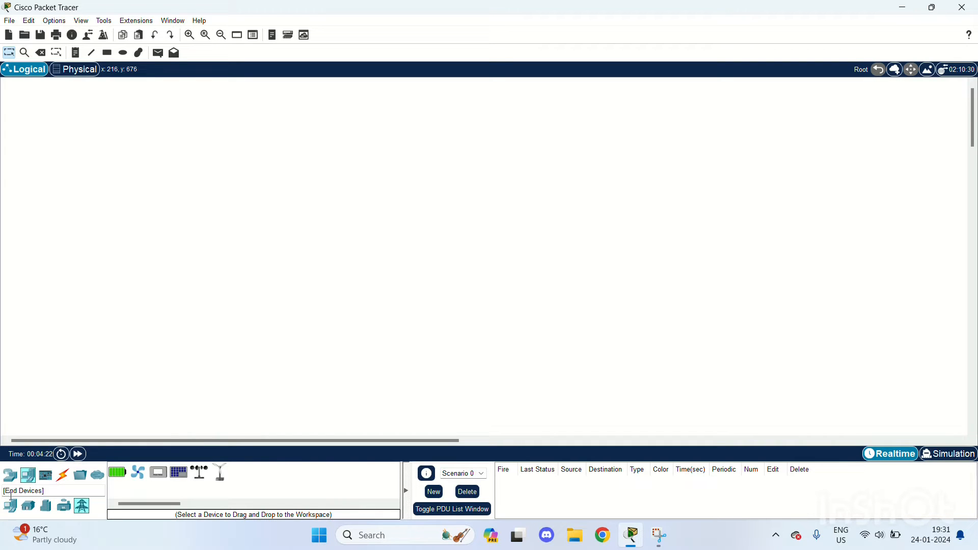
left_click(45, 478)
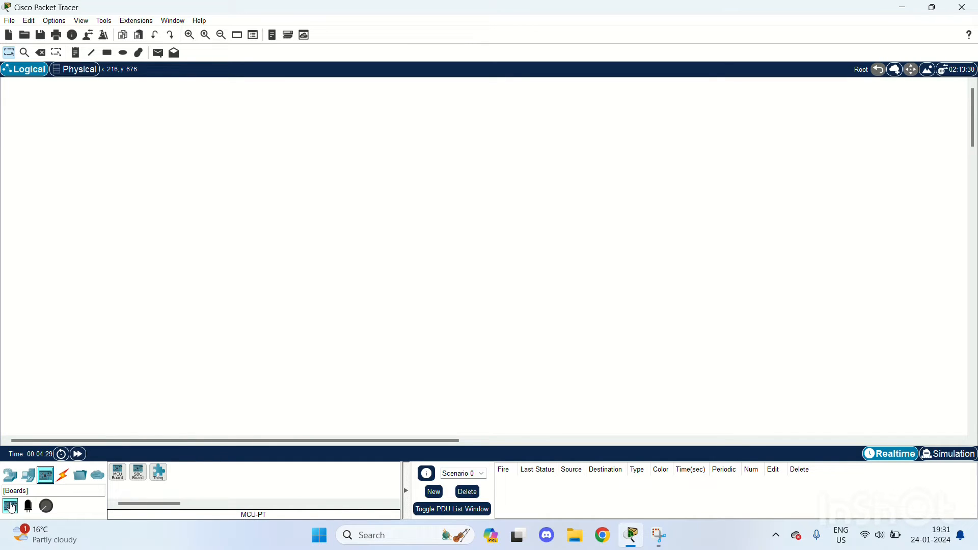
left_click(28, 506)
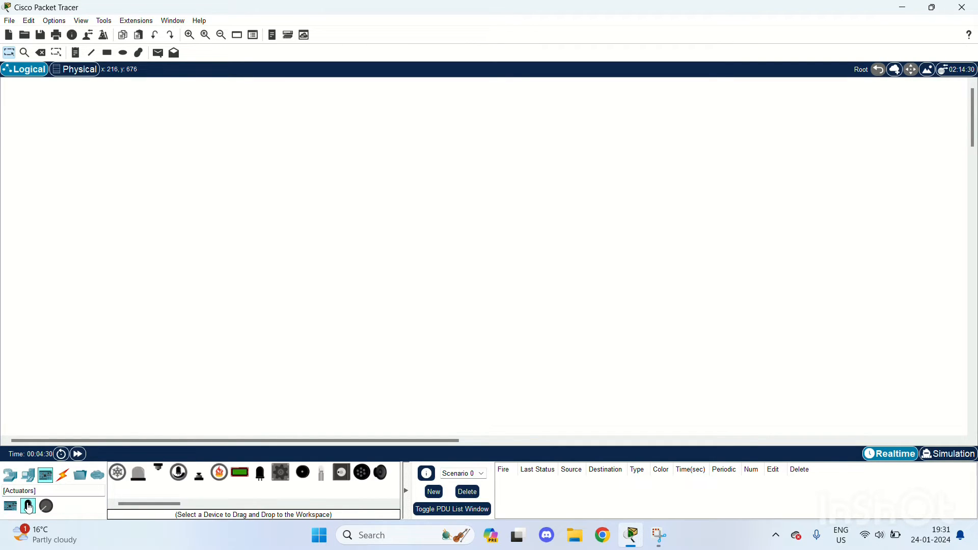
left_click(46, 506)
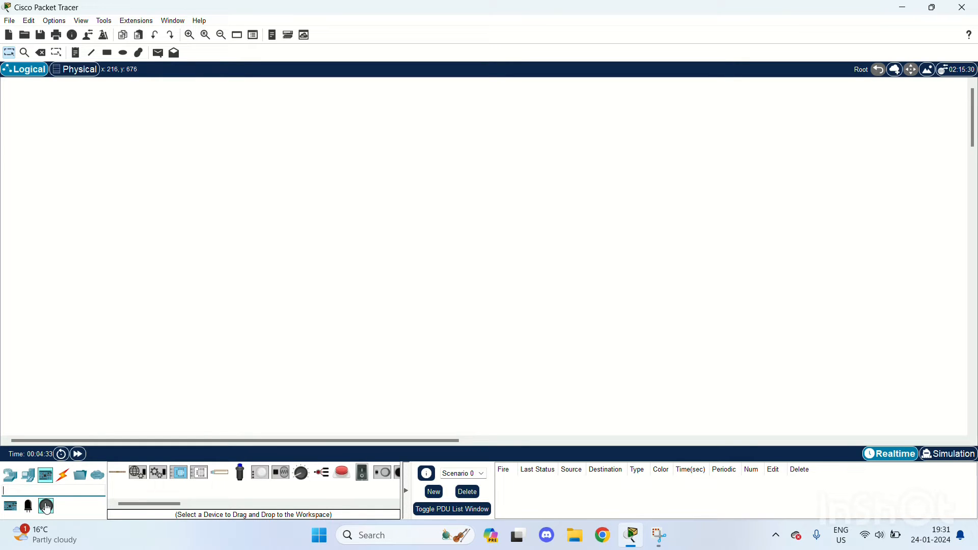
- Examine the available connection cables, structured cabling, miscellaneous devices and multiuser connection
left_click(64, 478)
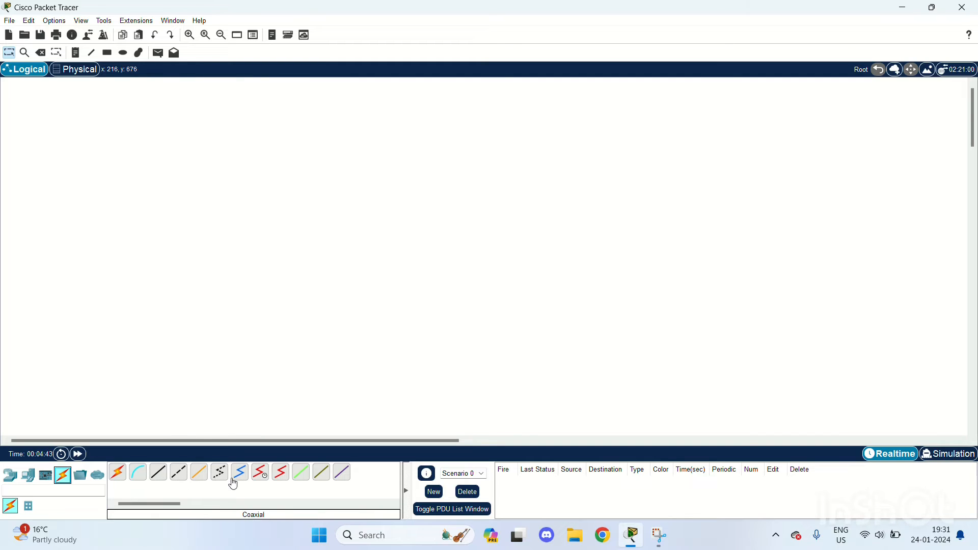
left_click(30, 509)
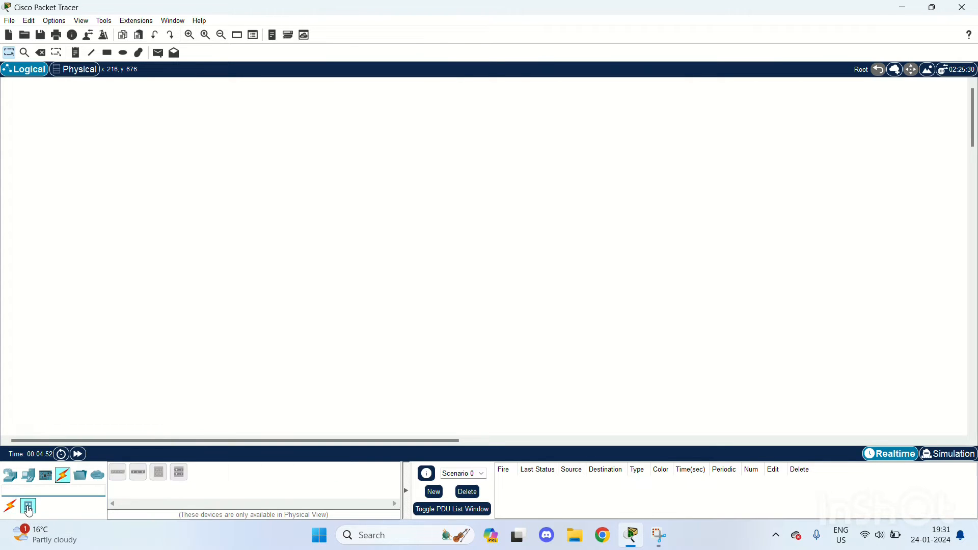
left_click(85, 481)
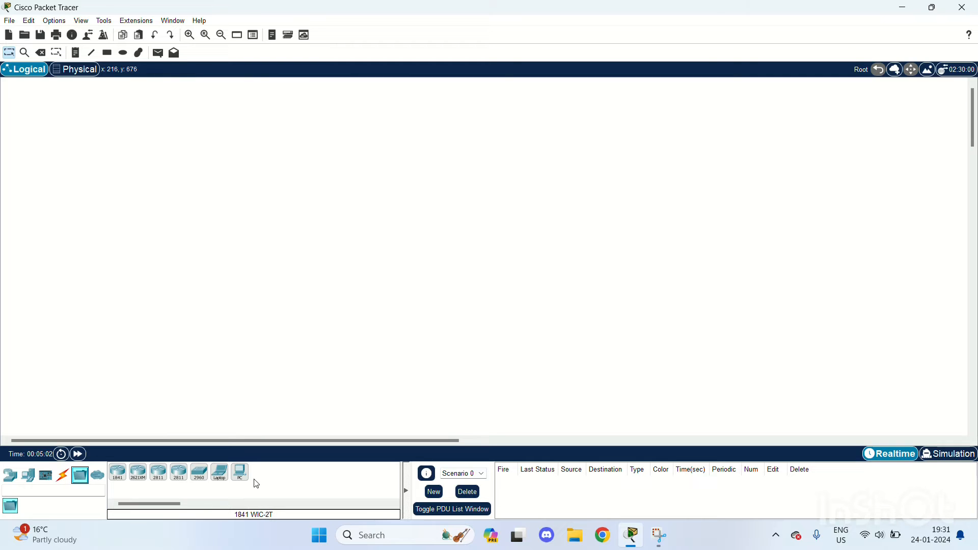
left_click(118, 472)
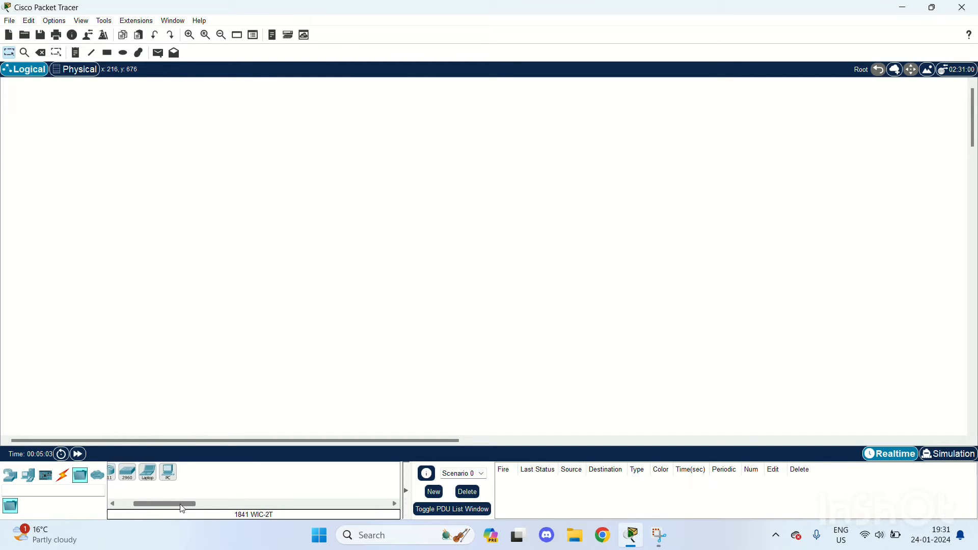
left_click(97, 479)
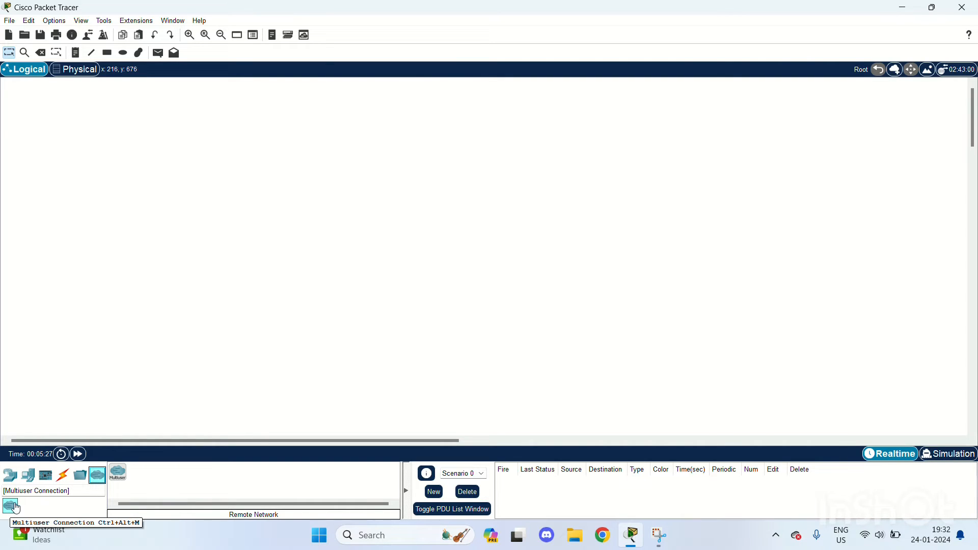
- Place a 4331 router in the empty logical workspace and reposition it in the upper-left area of the canvas
left_click(11, 475)
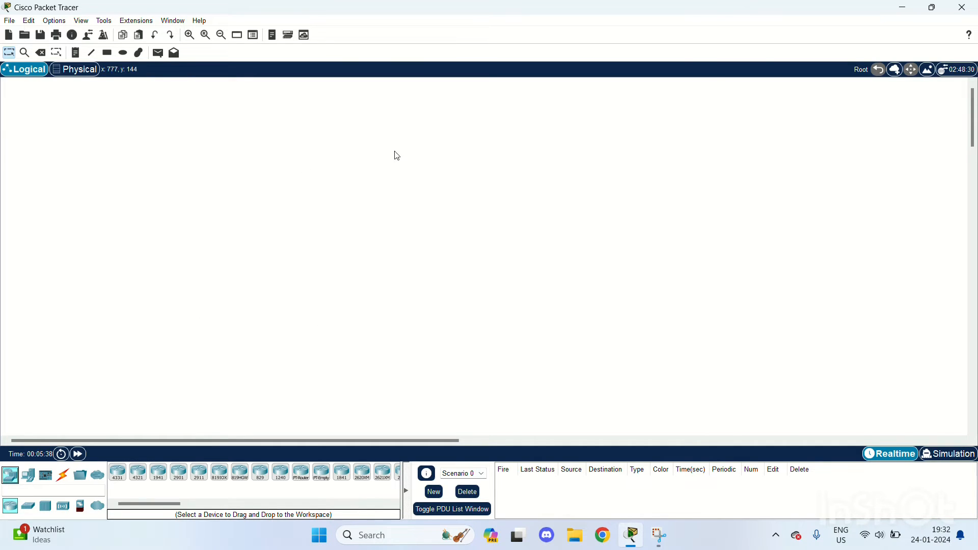
left_click_drag(118, 472, 126, 484)
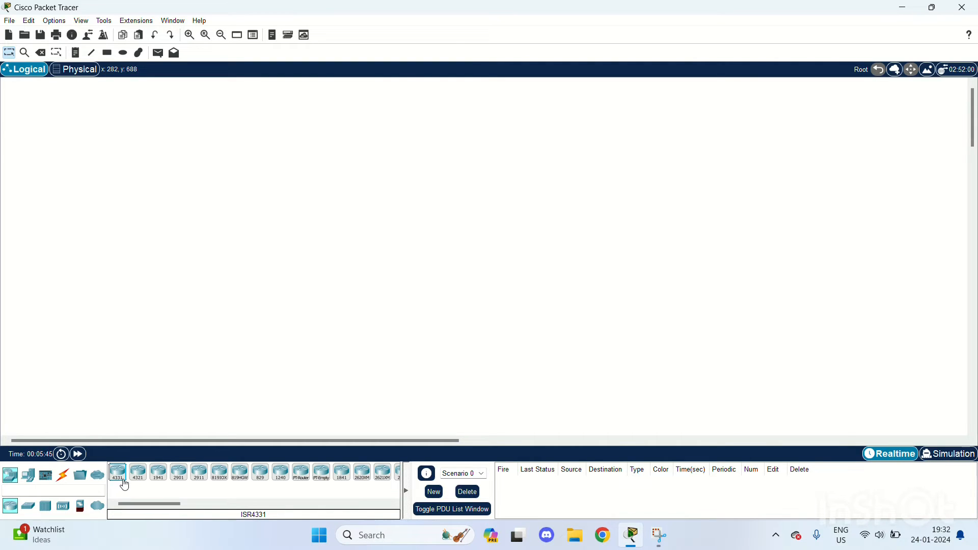
left_click_drag(119, 476, 125, 448)
left_click(202, 231)
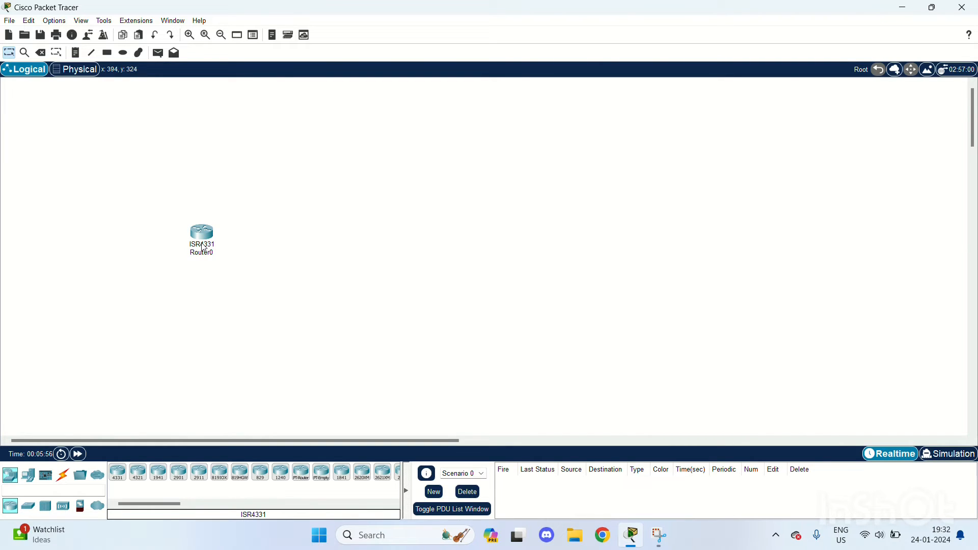
left_click(193, 36)
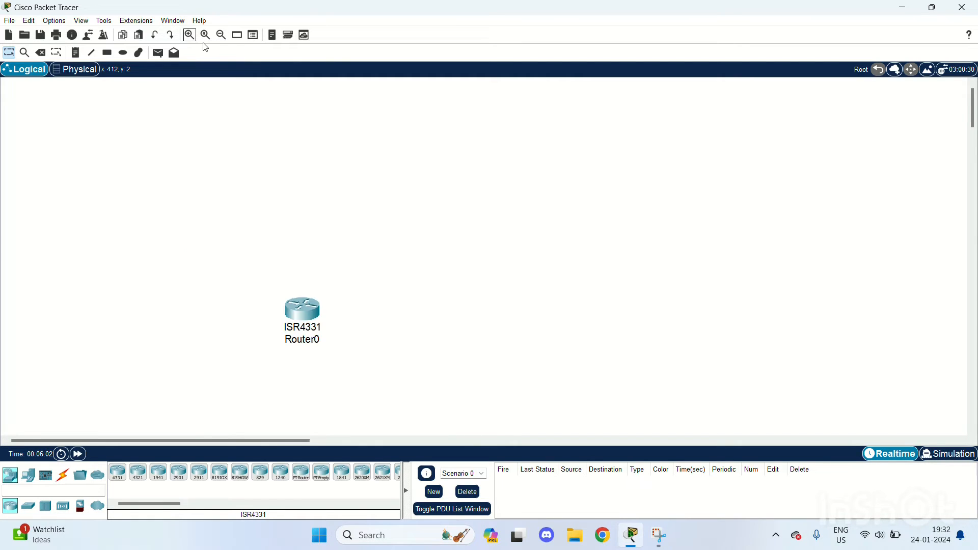
left_click_drag(313, 314, 243, 236)
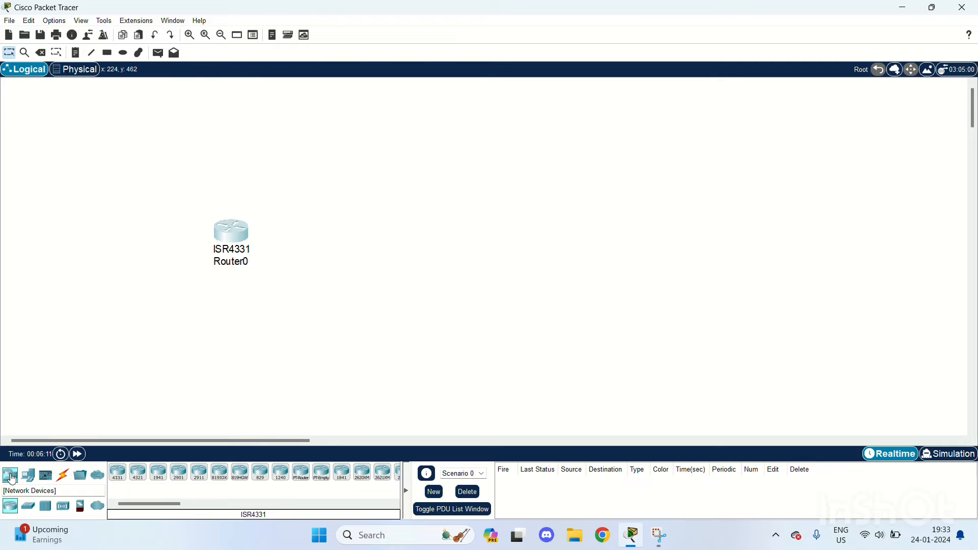
- Add a 2960 switch to the workspace, below and to the right of the router
left_click(28, 508)
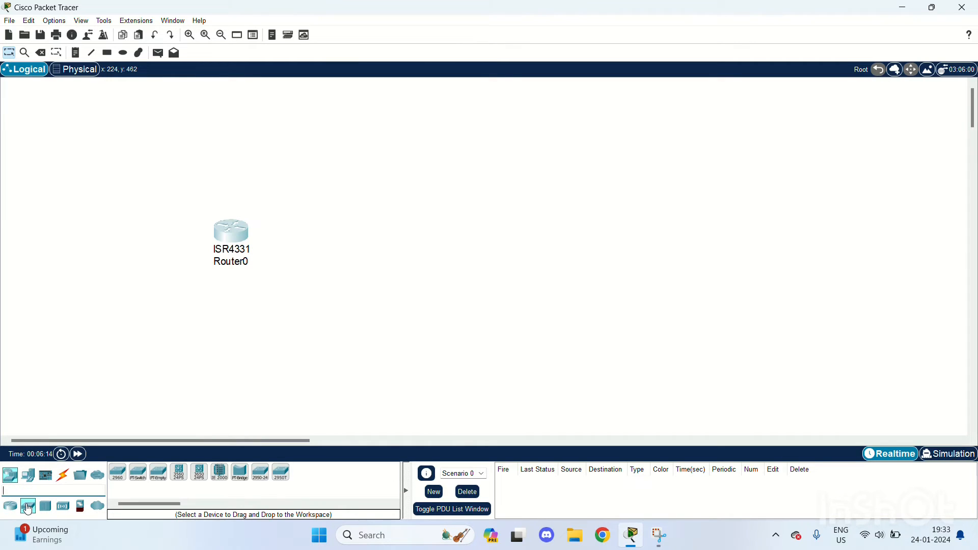
left_click(118, 478)
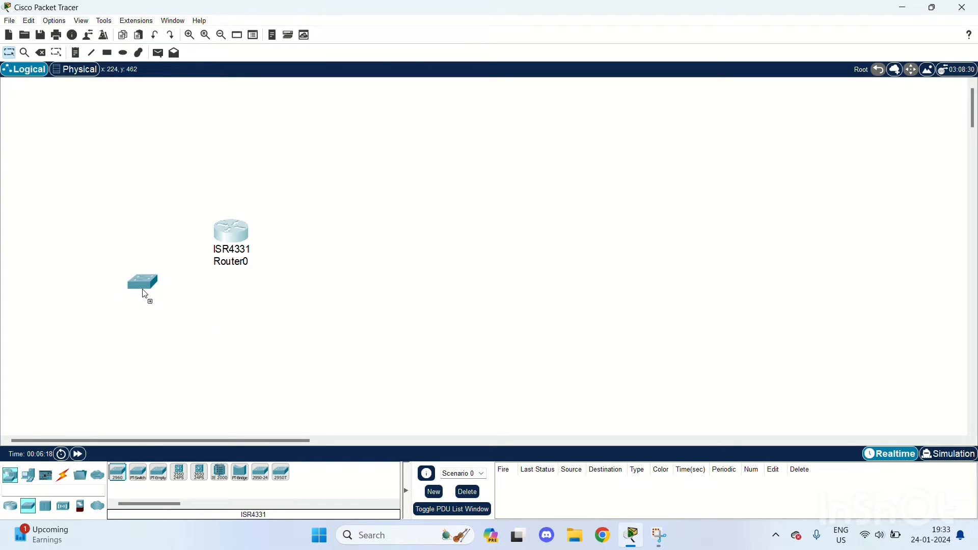
left_click(320, 287)
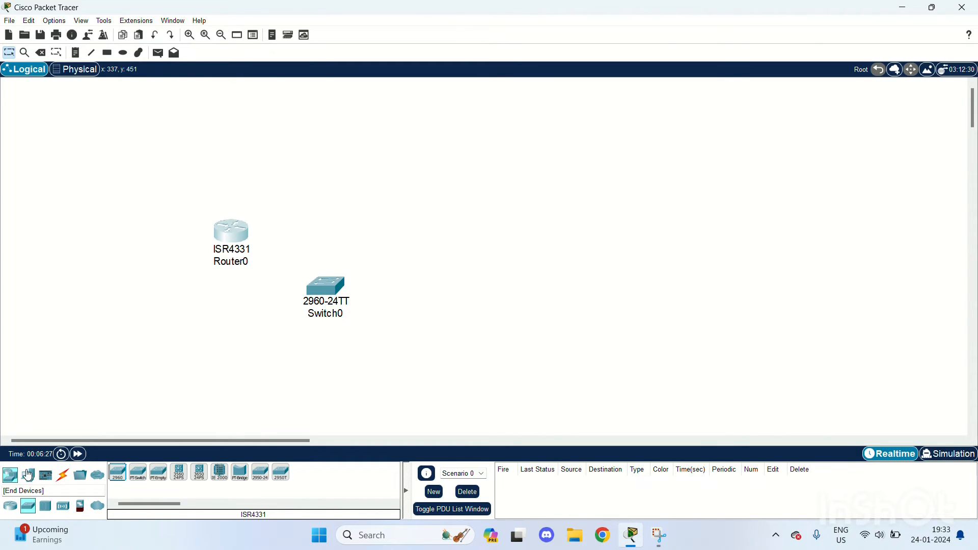
- Add a PC to the upper right of the switch and a laptop to its lower right, adjusting the PC's position
left_click(28, 475)
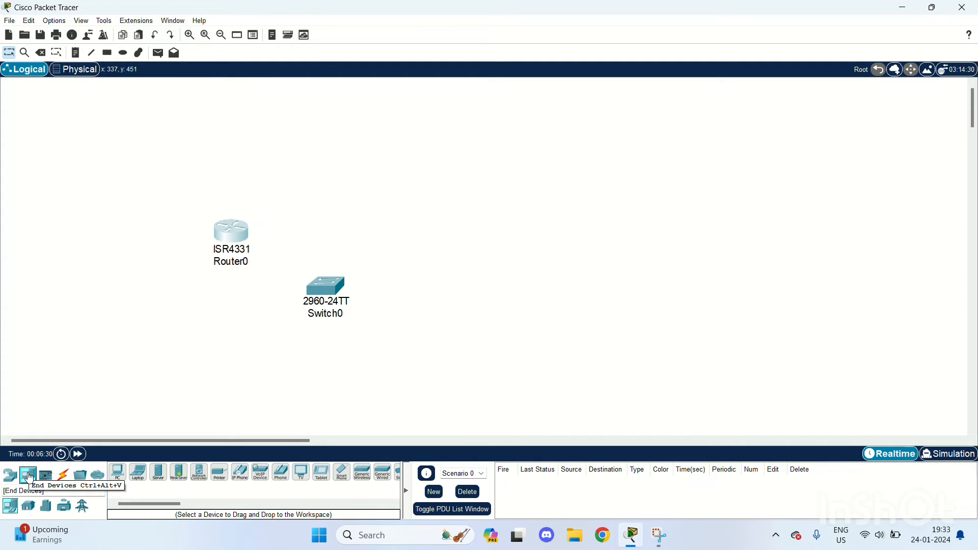
left_click_drag(118, 472, 416, 280)
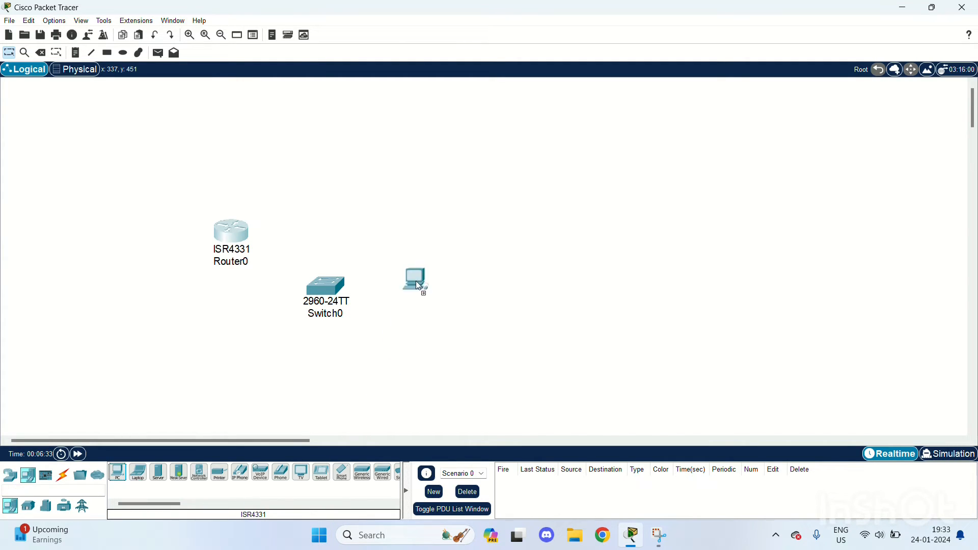
left_click_drag(417, 206, 413, 226)
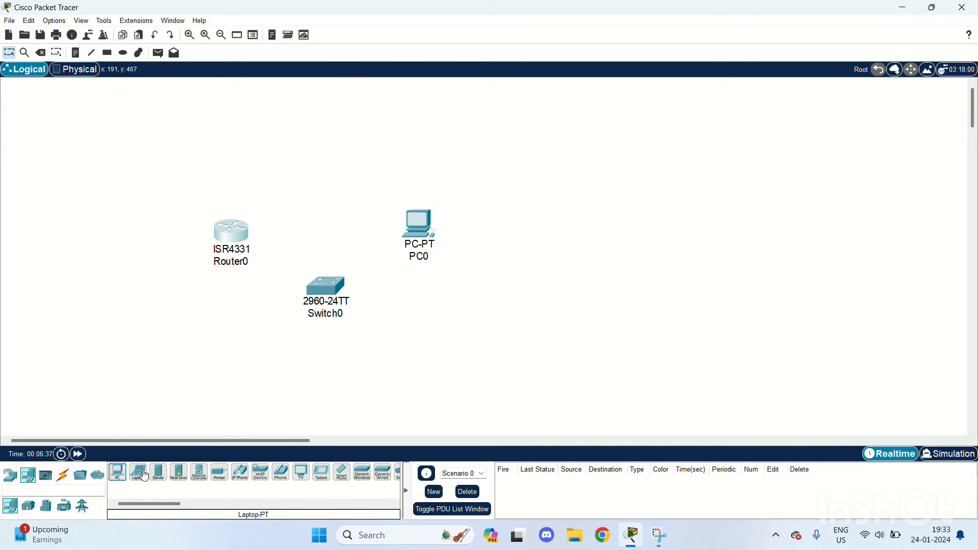
left_click_drag(138, 472, 419, 375)
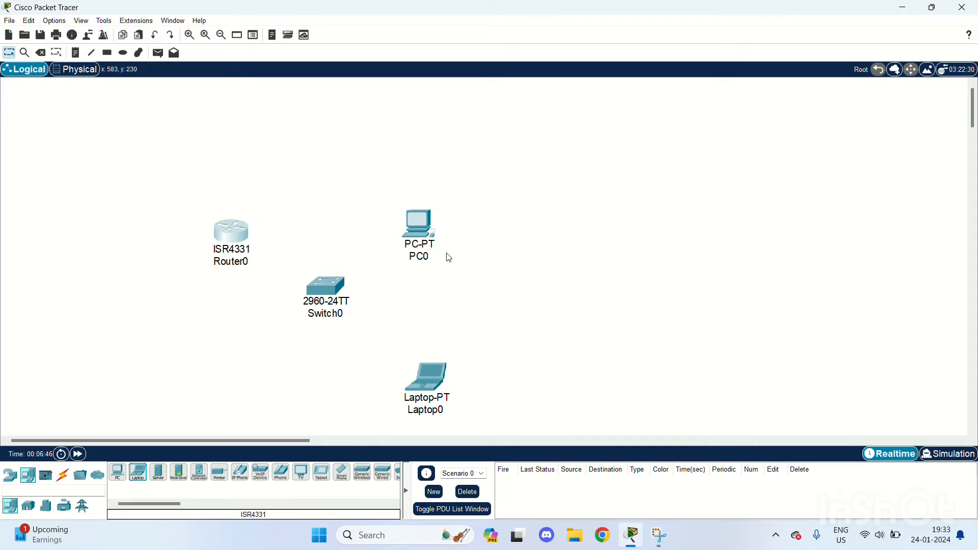
left_click_drag(424, 229, 438, 218)
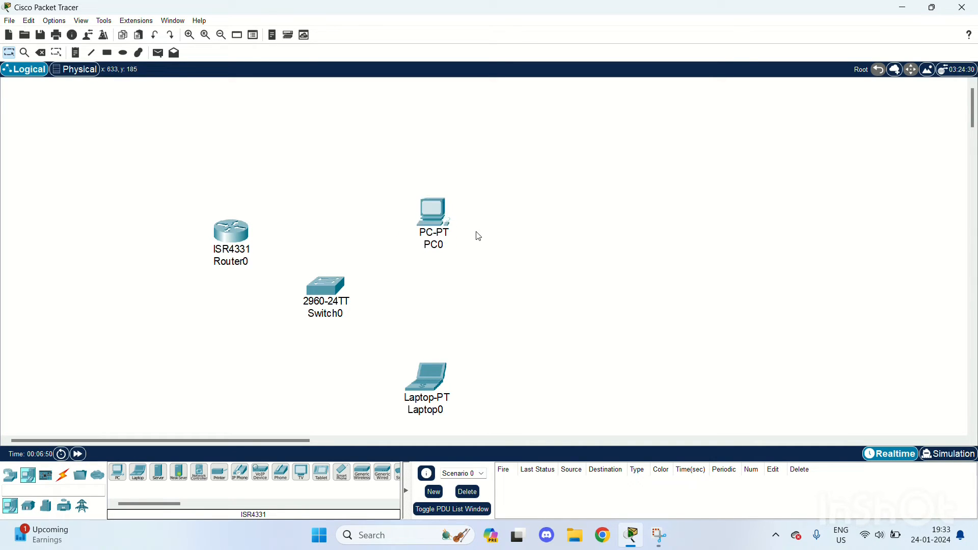
- Connect the PC's FastEthernet0 port to the switch's FastEthernet0/21 port with a Copper Straight-Through cable
left_click(64, 476)
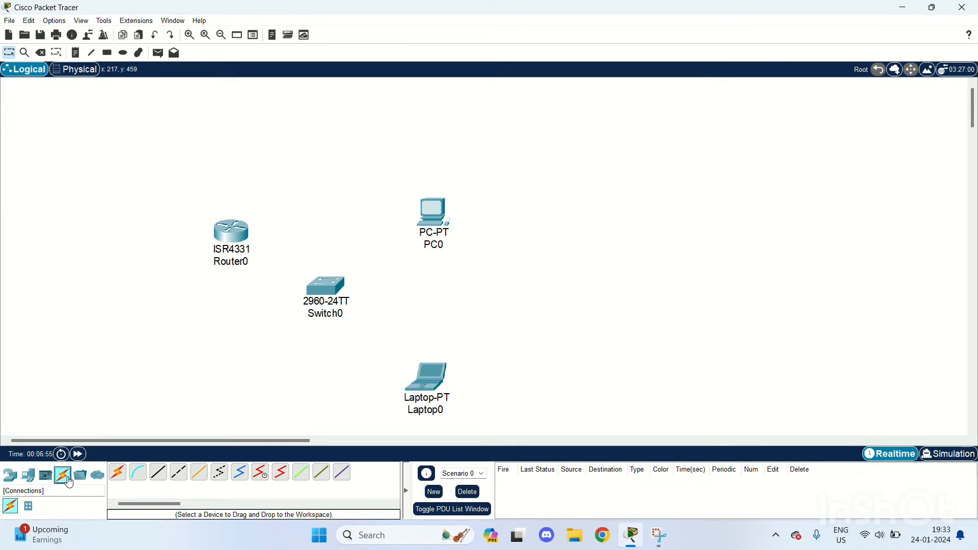
left_click(156, 479)
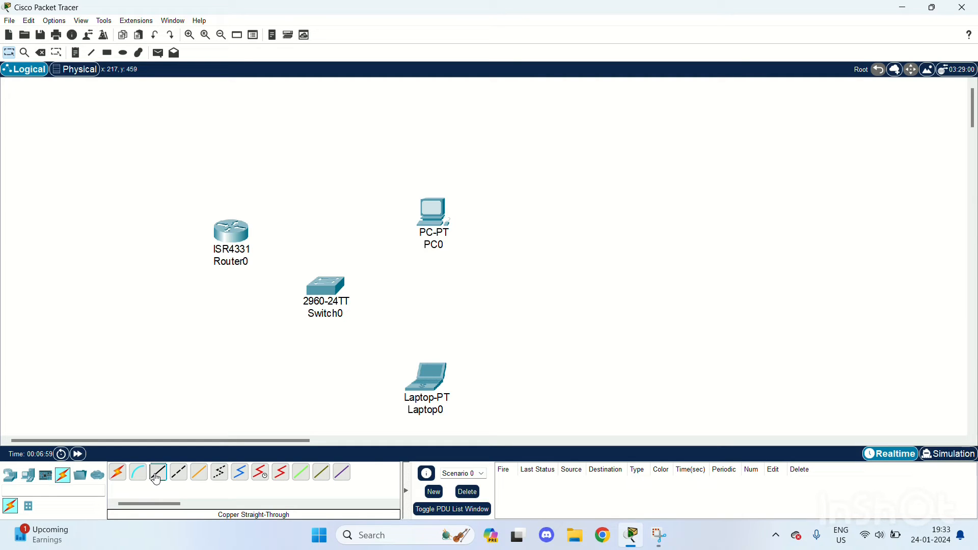
left_click(434, 223)
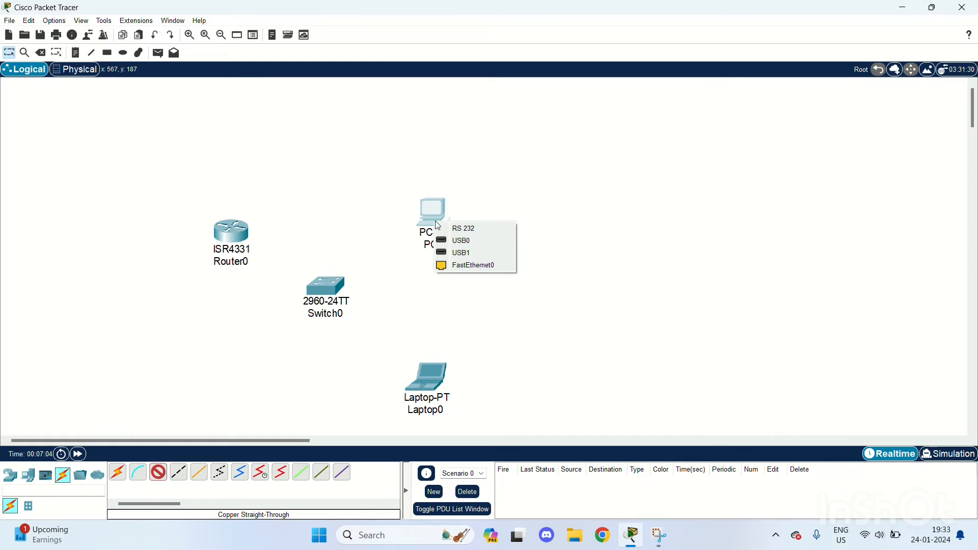
left_click(487, 266)
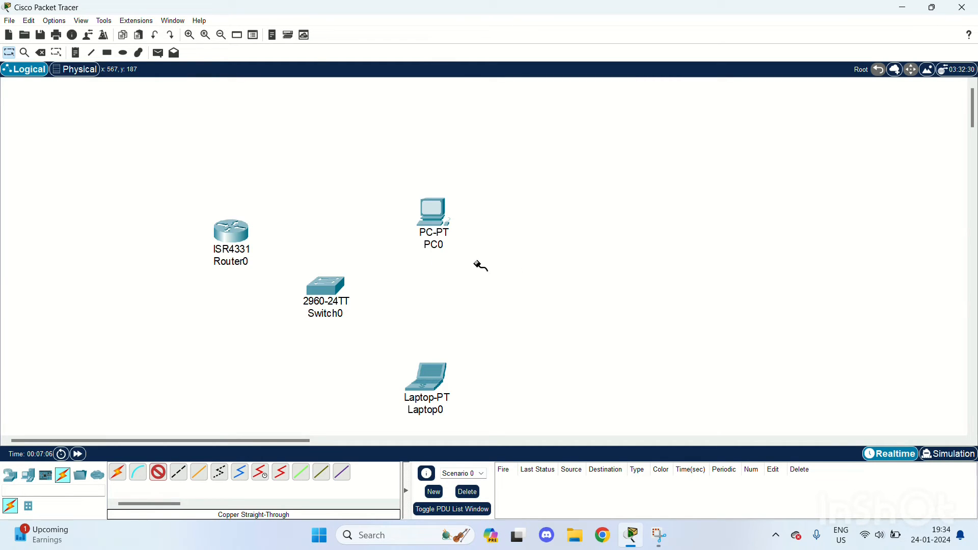
left_click(328, 287)
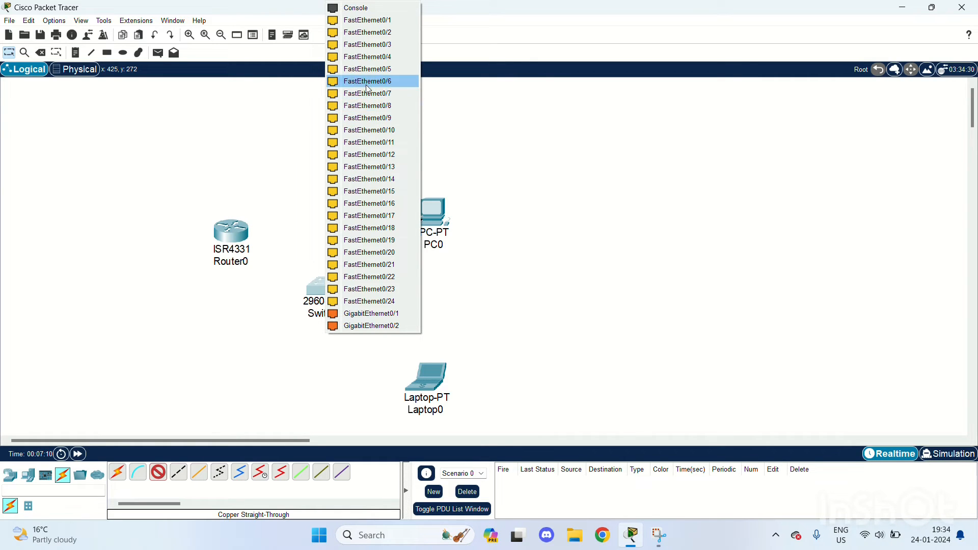
left_click(363, 264)
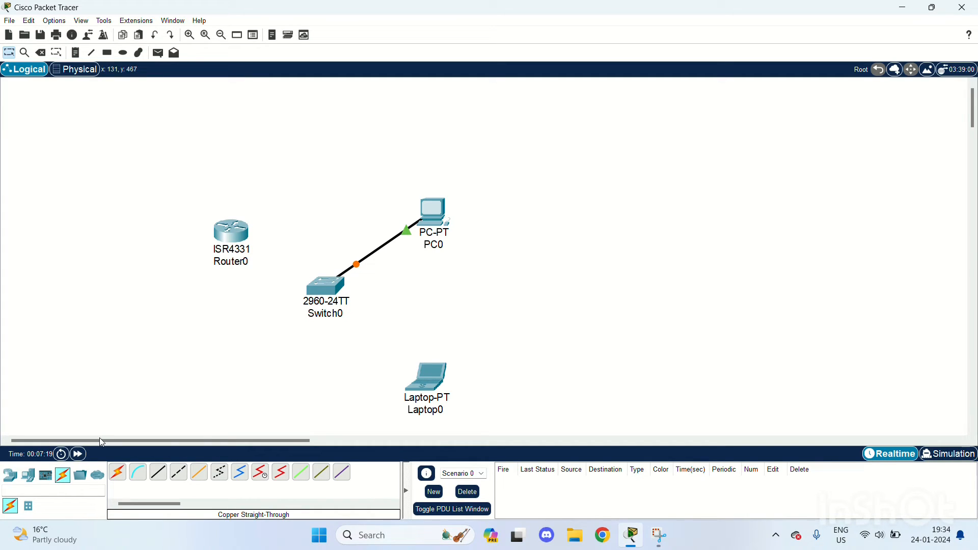
- Connect the laptop's FastEthernet0 port to the switch's FastEthernet0/24 port with a Copper Straight-Through cable
left_click(158, 473)
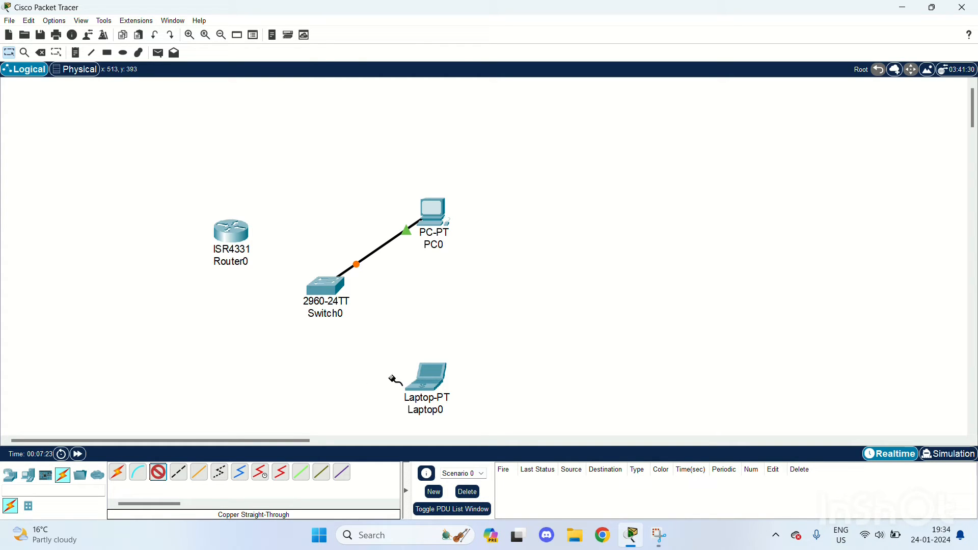
left_click(435, 380)
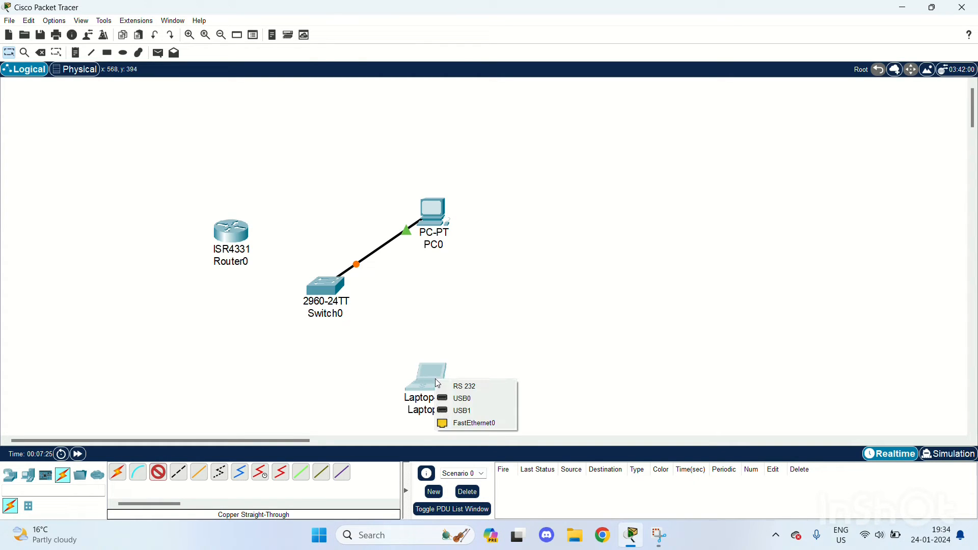
left_click(467, 423)
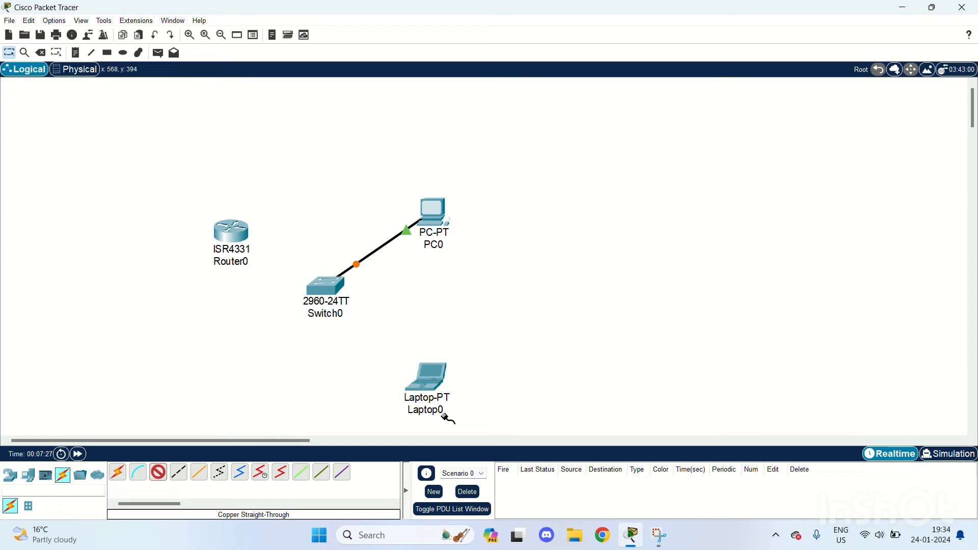
left_click(325, 289)
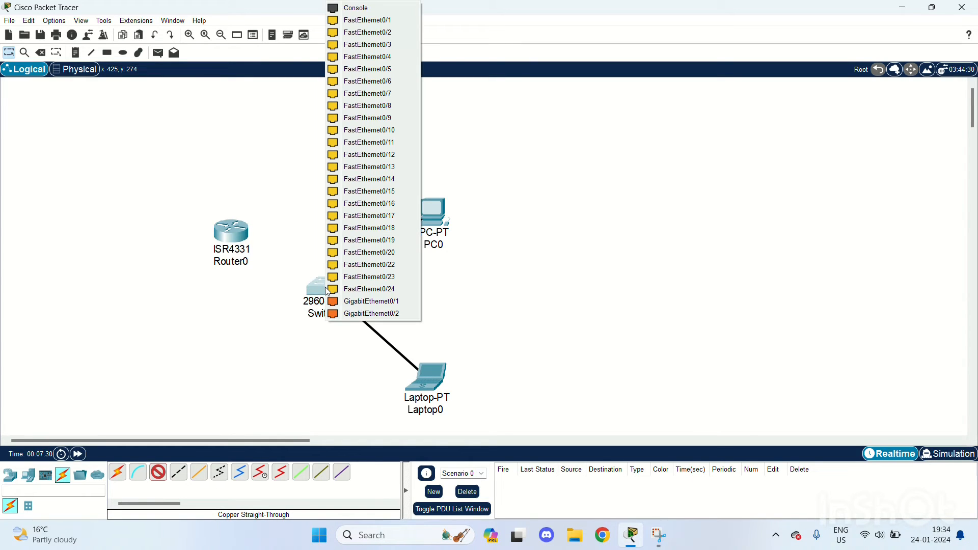
left_click(366, 289)
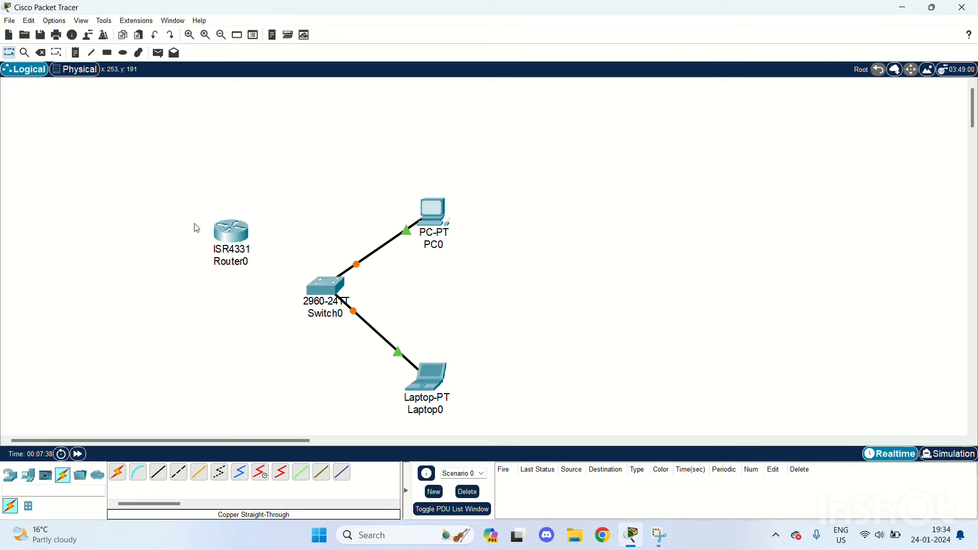
- Connect the switch's GigabitEthernet0/1 port to the router's GigabitEthernet0/0/1 port with a Copper Straight-Through cable and nudge the switch slightly down
left_click(158, 473)
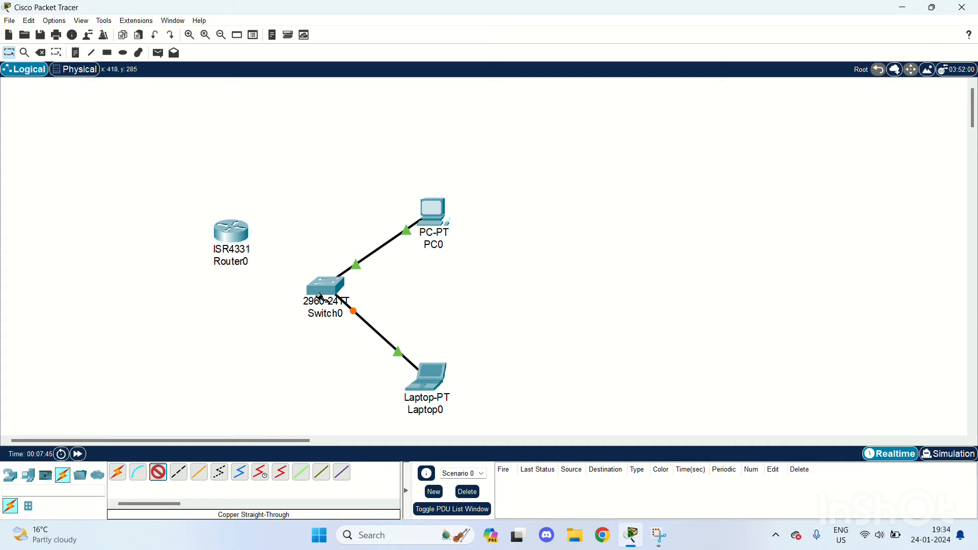
left_click(324, 289)
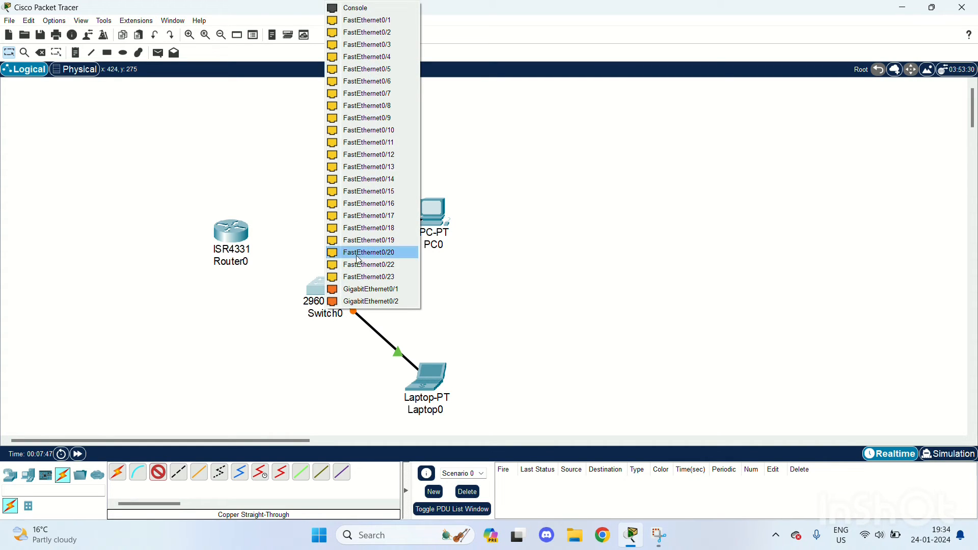
left_click(370, 290)
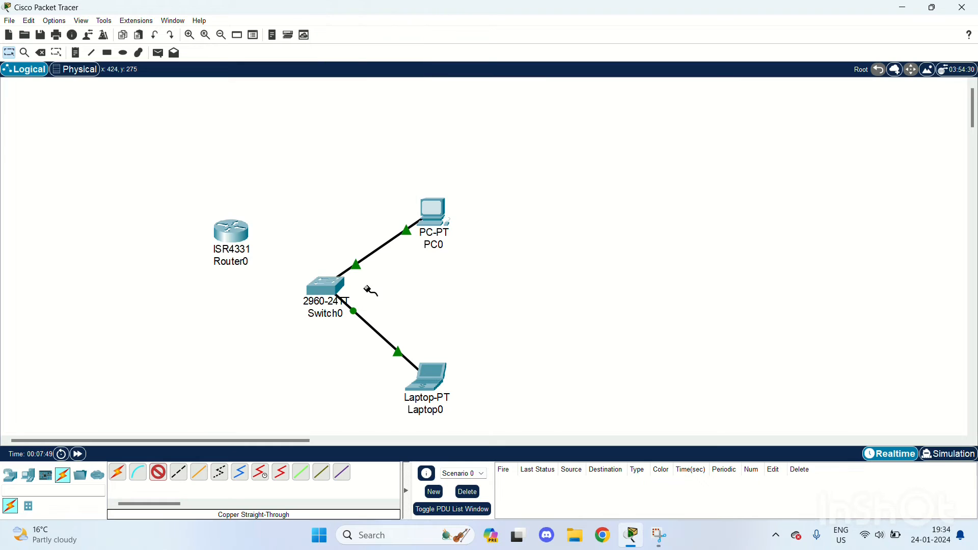
left_click(237, 235)
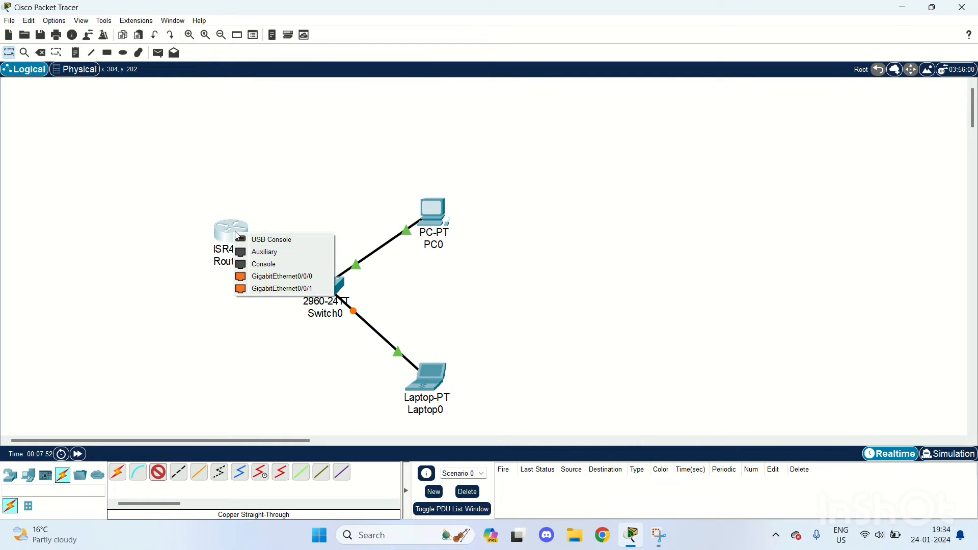
left_click(283, 289)
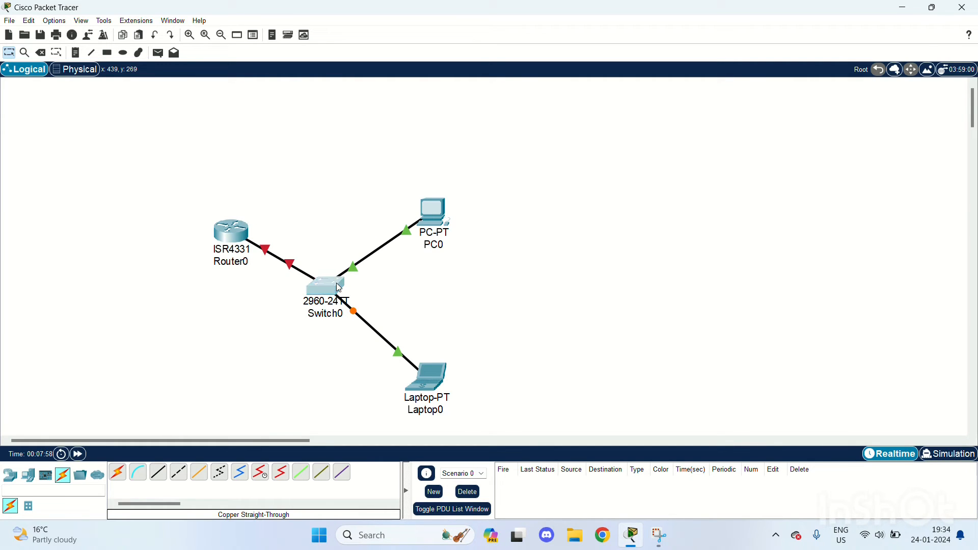
mouse_move(339, 288)
left_mouse_down()
mouse_move(326, 303)
mouse_move(335, 291)
left_mouse_up()
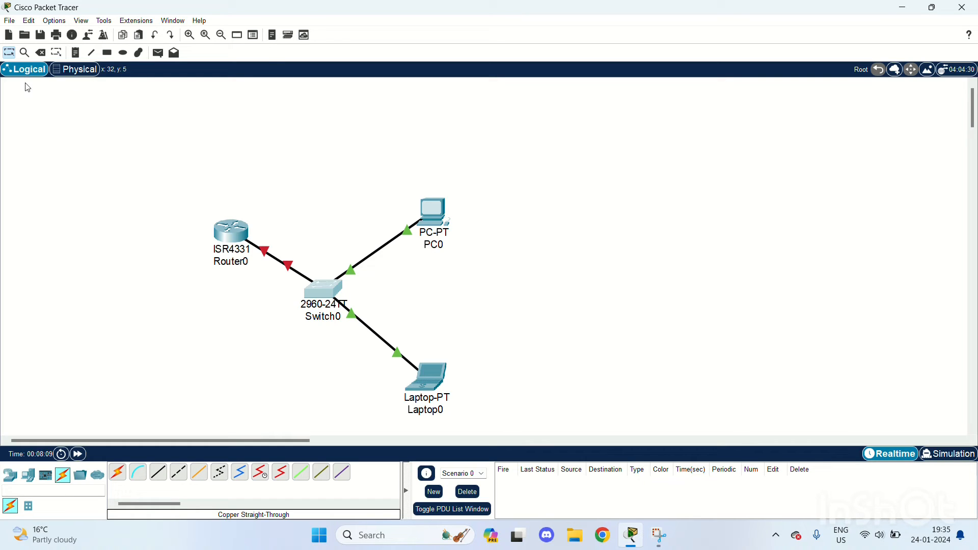
- Open the Main Wiring Closet in the physical workspace and move the router and the switch lower in the rack, leaving gaps between devices
left_click(64, 76)
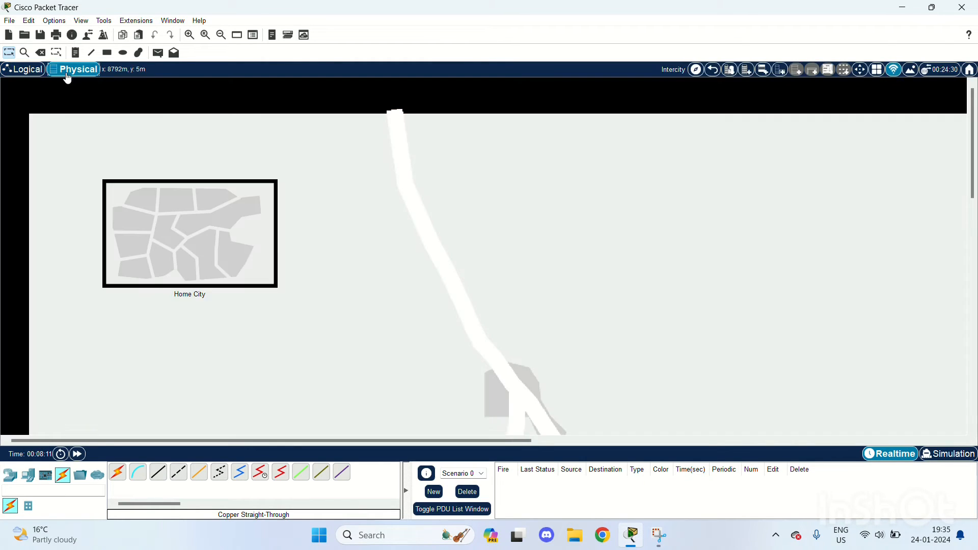
left_click(968, 70)
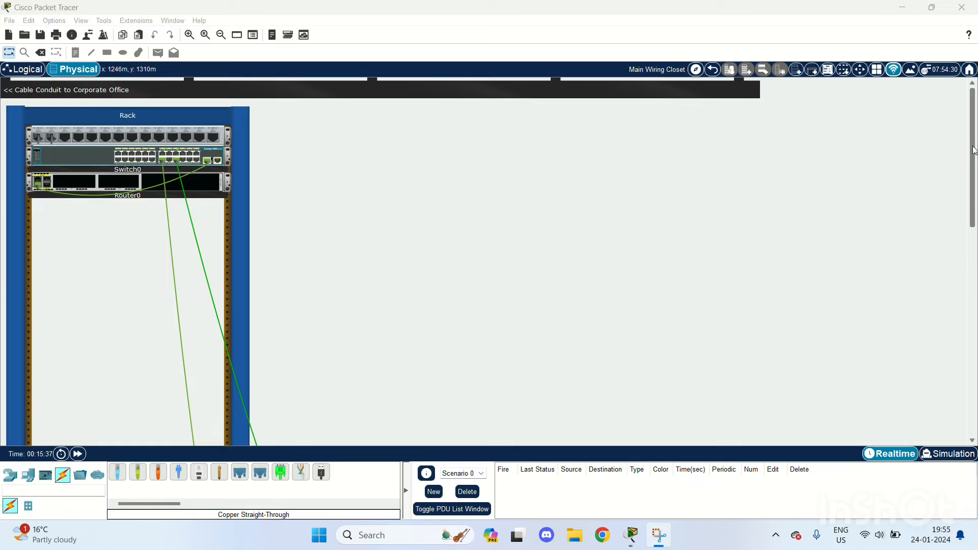
mouse_move(973, 150)
left_mouse_down()
mouse_move(976, 317)
mouse_move(976, 145)
left_mouse_up()
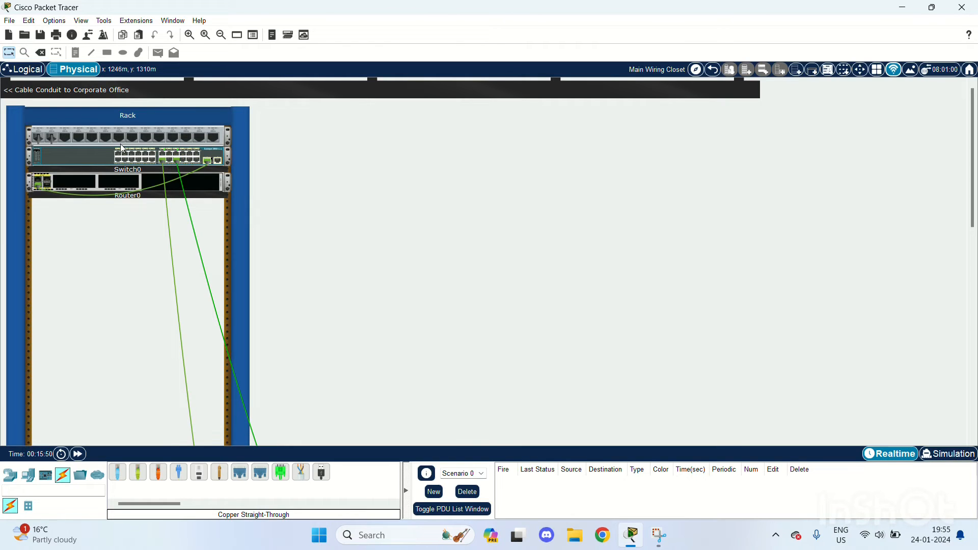
scroll(297, 214, "up", 5)
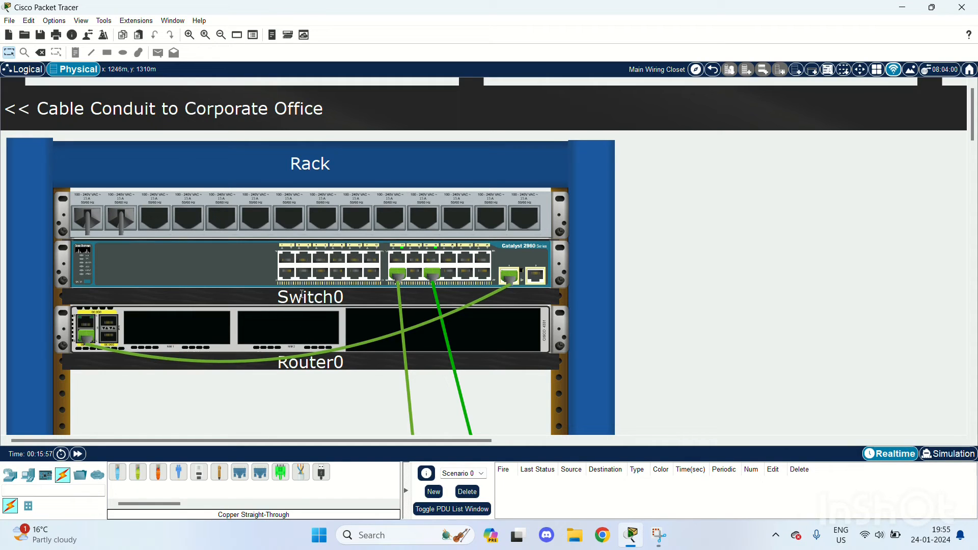
scroll(609, 225, "down", 2)
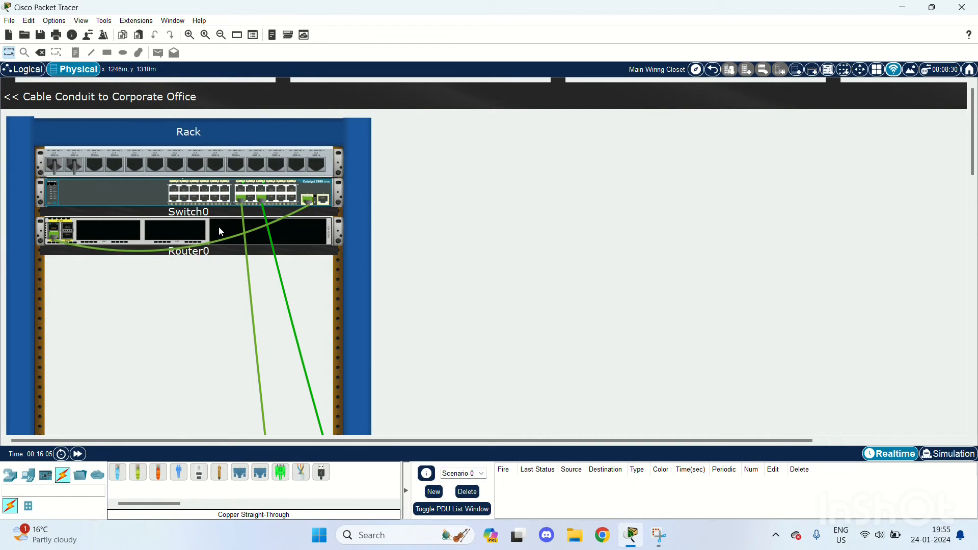
left_click_drag(219, 227, 216, 319)
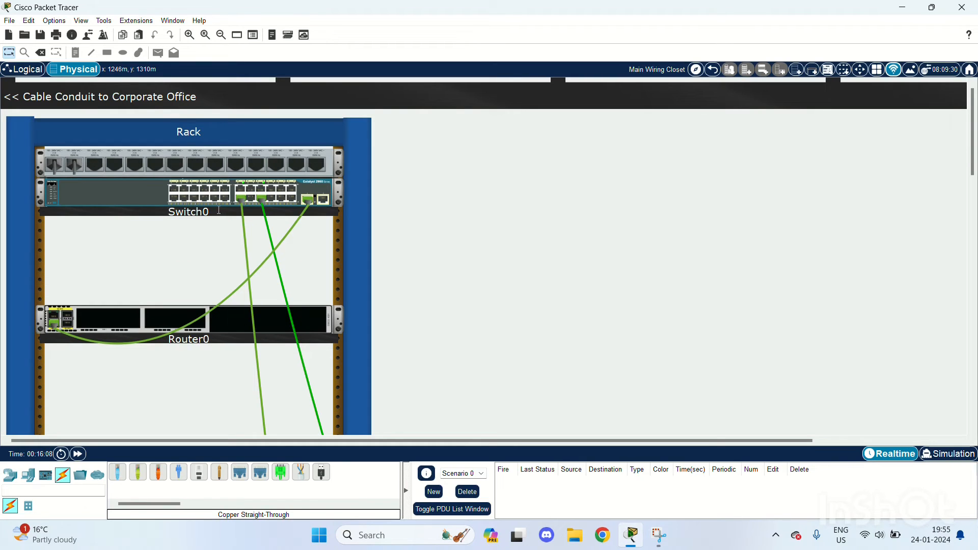
left_click_drag(219, 209, 221, 257)
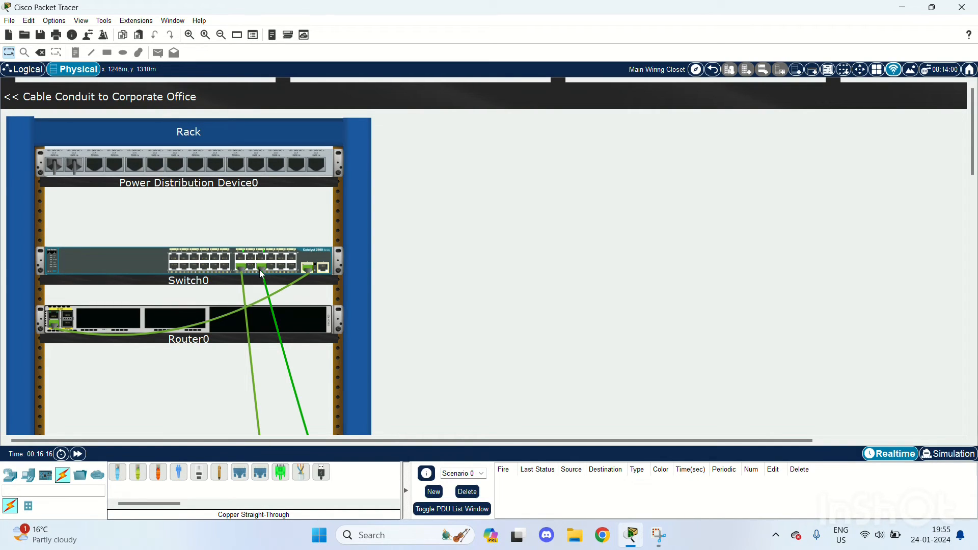
- View the laptop on the wiring closet table in its physical device window, and close that window
scroll(618, 301, "down", 5)
scroll(618, 301, "down", 5)
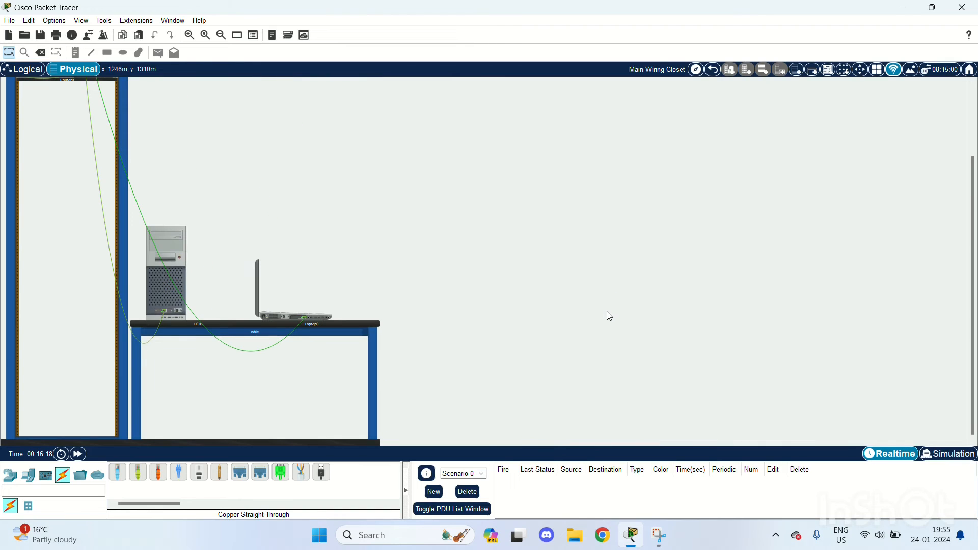
left_click(287, 316)
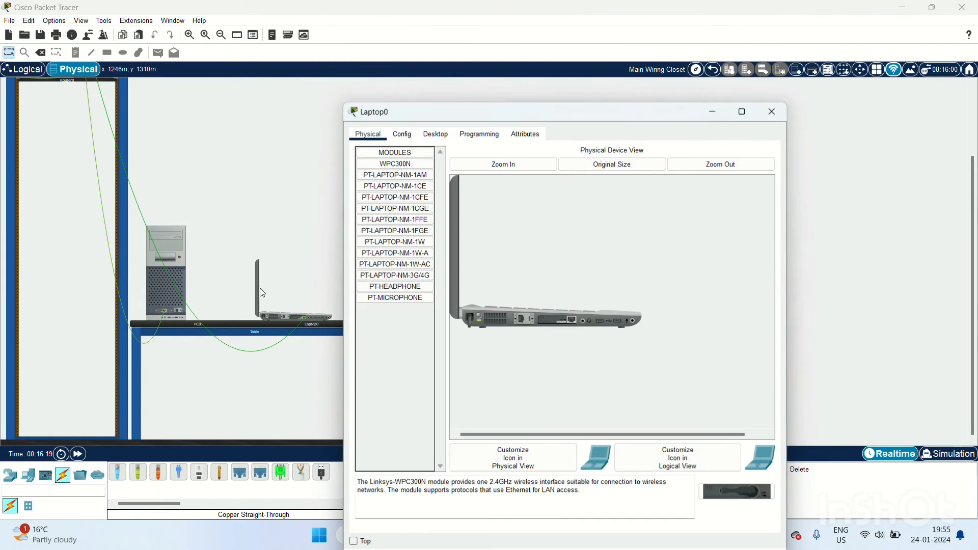
left_click(775, 110)
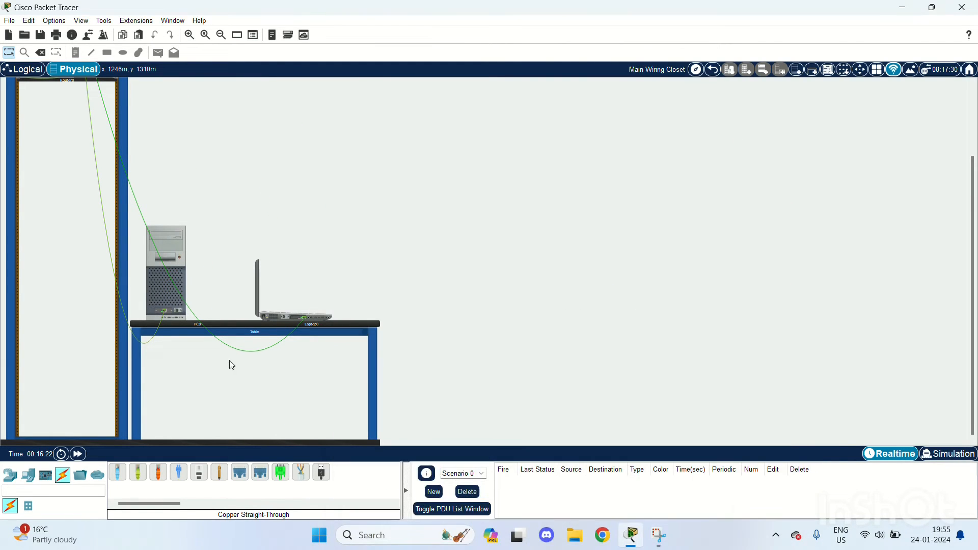
mouse_move(282, 318)
left_mouse_down()
mouse_move(169, 199)
mouse_move(175, 218)
mouse_move(223, 225)
mouse_move(270, 306)
left_mouse_up()
- Inspect the front of the PC on the table in the enlarged view and close that view
right_click(166, 243)
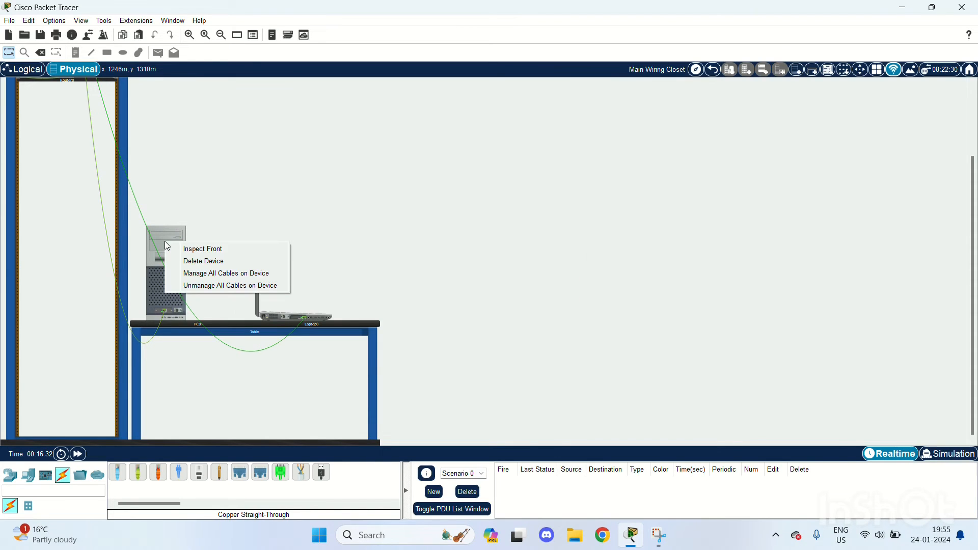
left_click(193, 250)
scroll(518, 211, "up", 3)
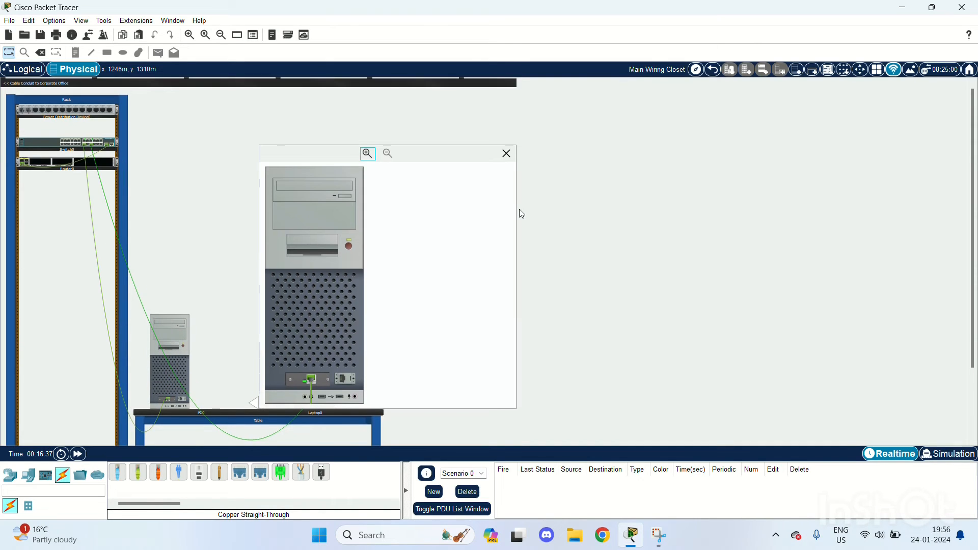
scroll(519, 212, "down", 1)
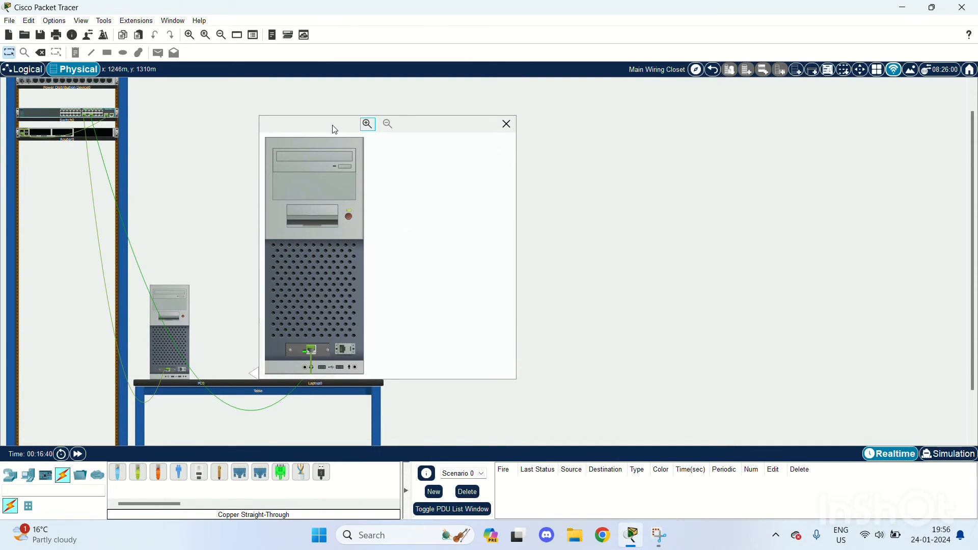
left_click(506, 125)
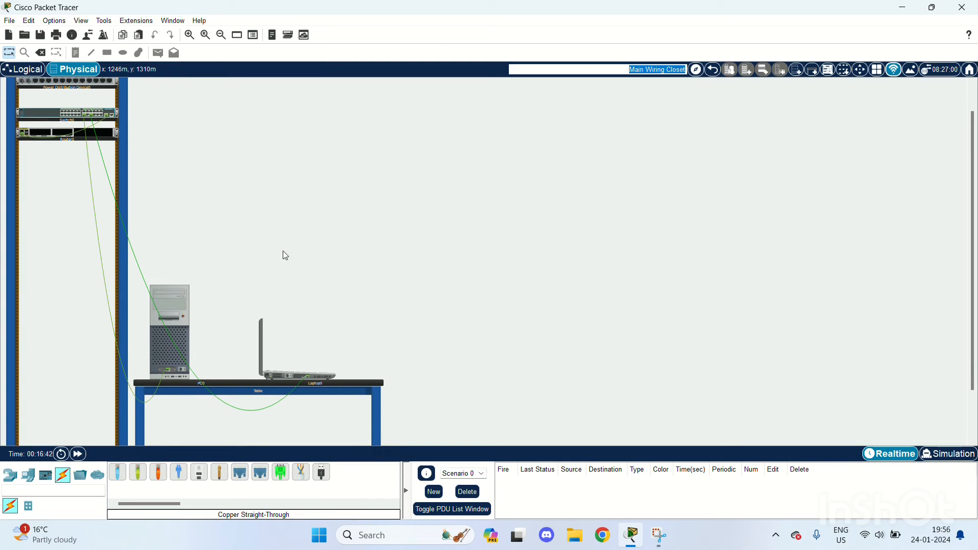
- Move the laptop's cable on the switch to the last upper-row port and back to the lower-row port beside the PC's cable
scroll(187, 200, "up", 1)
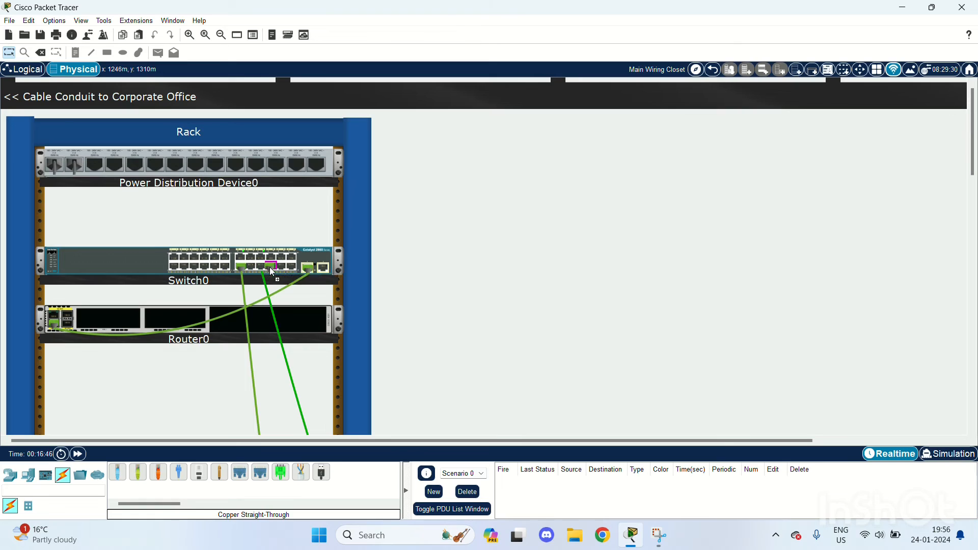
left_click_drag(270, 267, 294, 261)
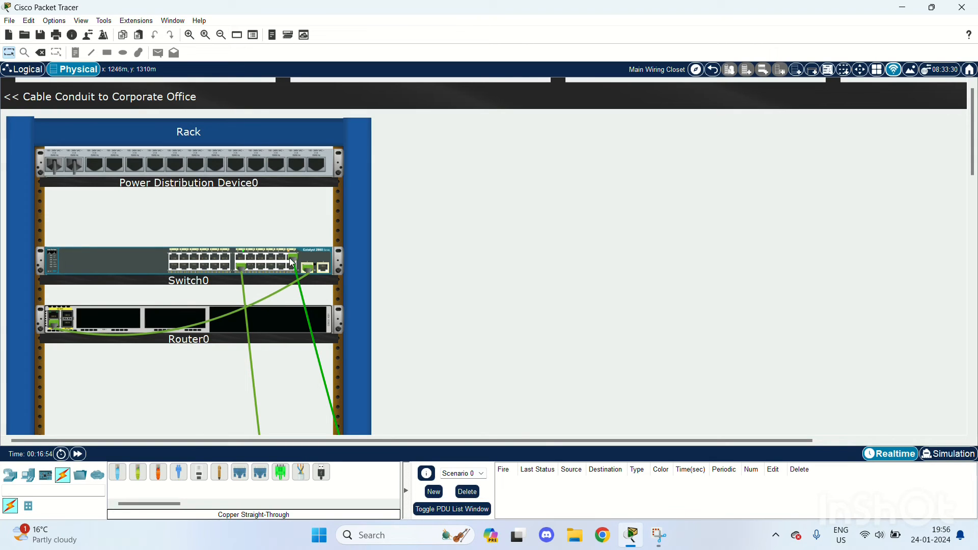
left_click_drag(292, 263, 253, 268)
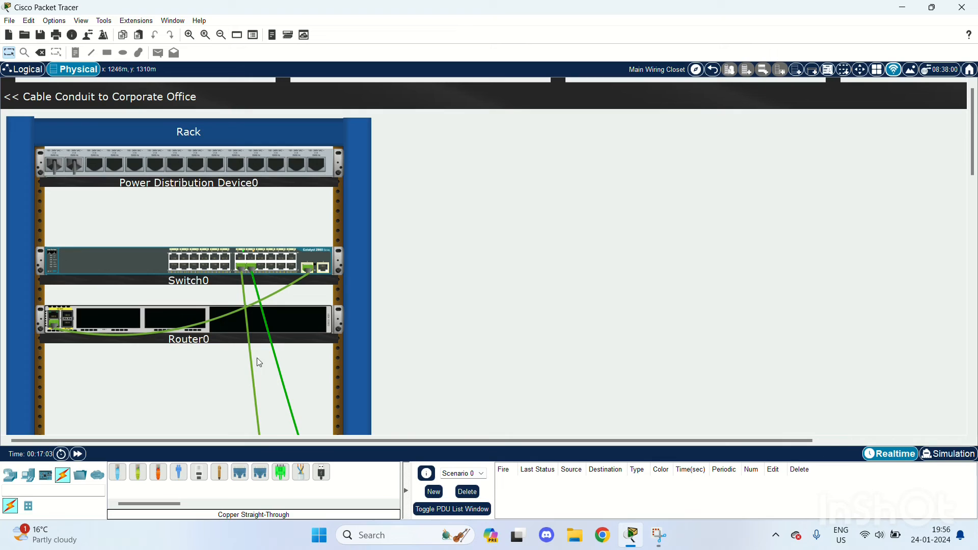
scroll(293, 366, "down", 2)
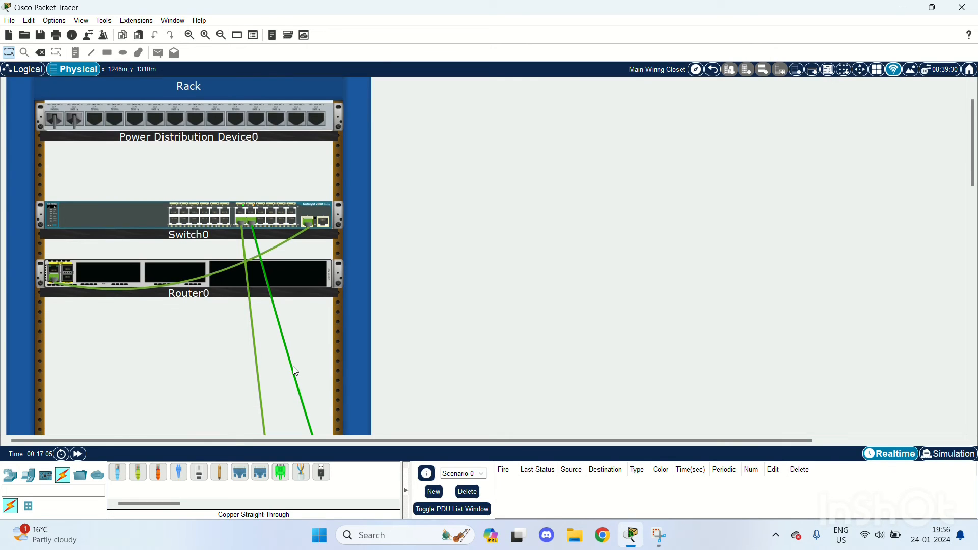
- Change the color of the laptop's cable in the rack to red from the basic colors
right_click(280, 330)
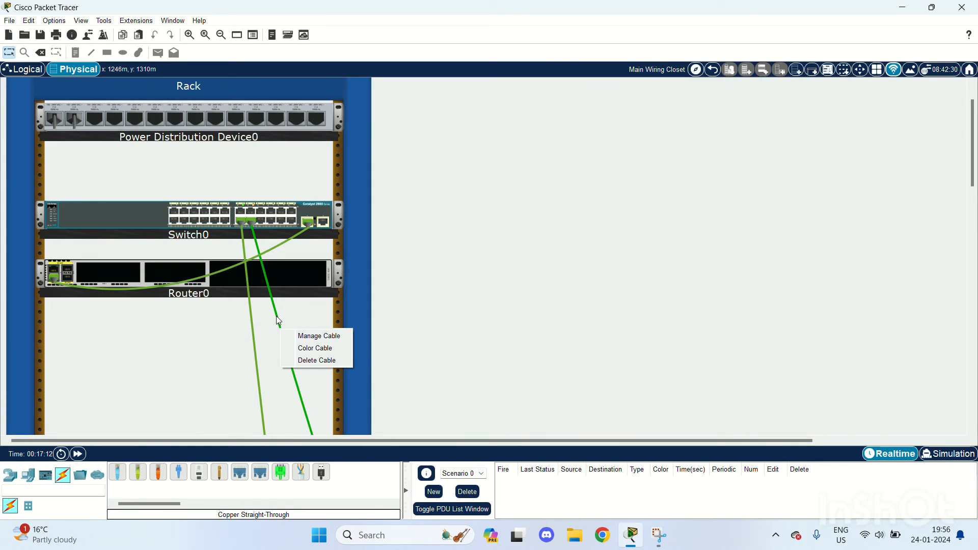
left_click(308, 349)
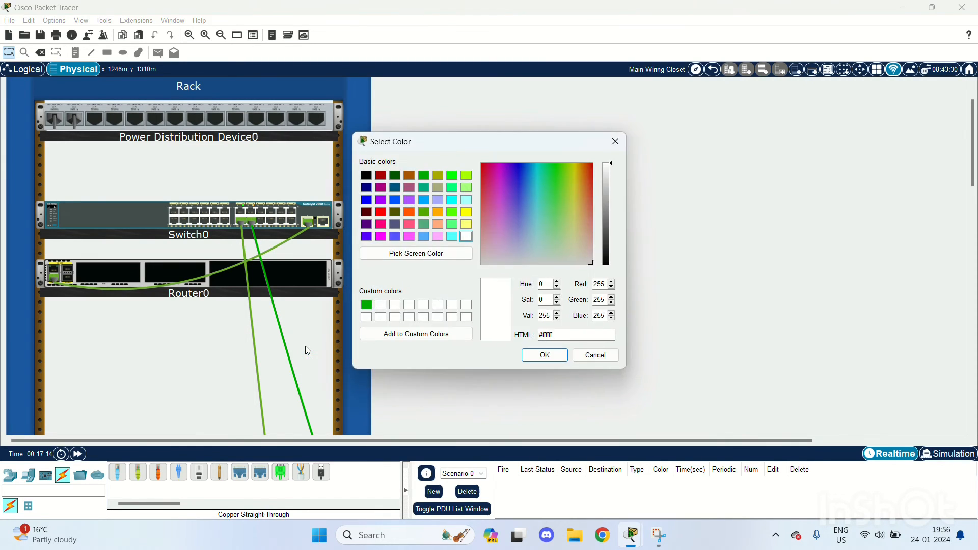
left_click(381, 212)
left_click(543, 357)
- Open the device window of the PC on the table and view the port configuration of its Terminal application
scroll(436, 385, "down", 5)
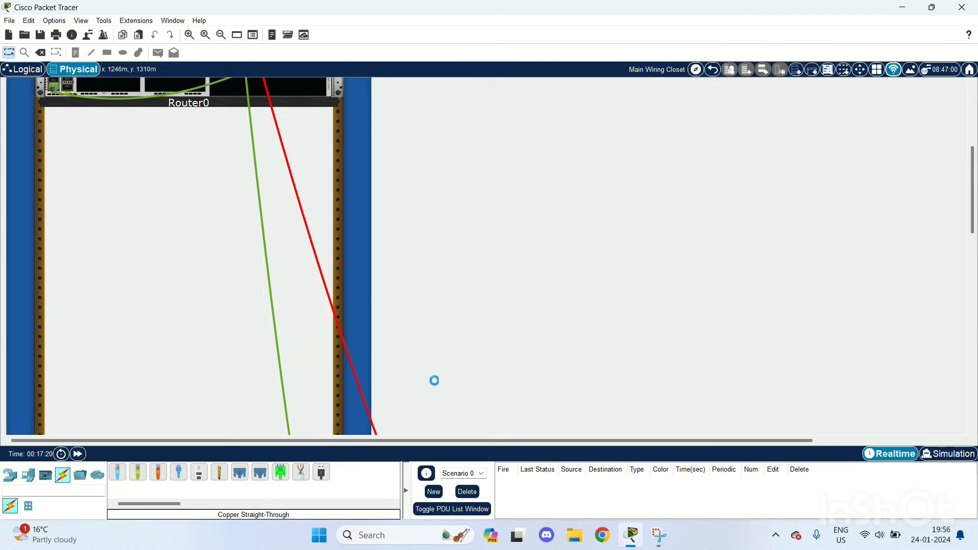
scroll(437, 386, "down", 5)
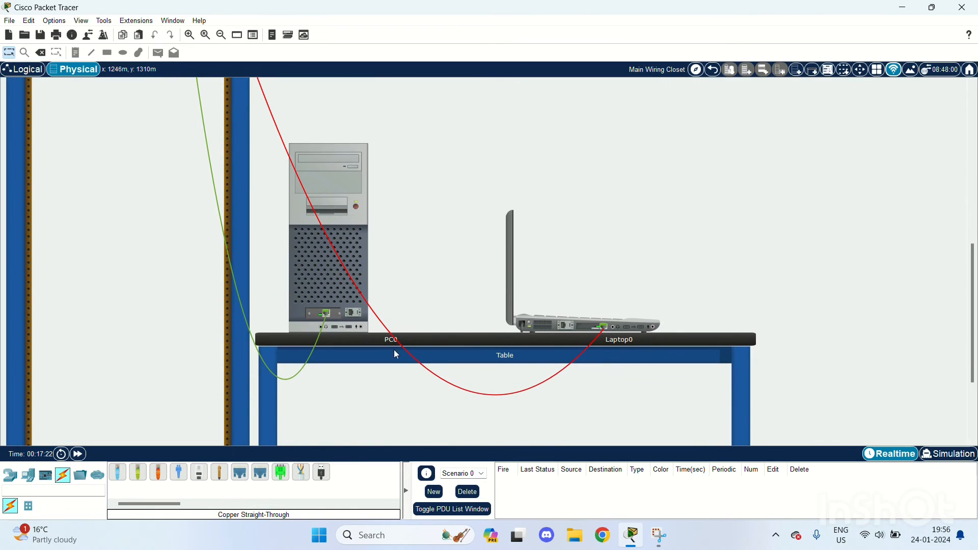
mouse_move(404, 167)
right_click(335, 168)
left_click(322, 178)
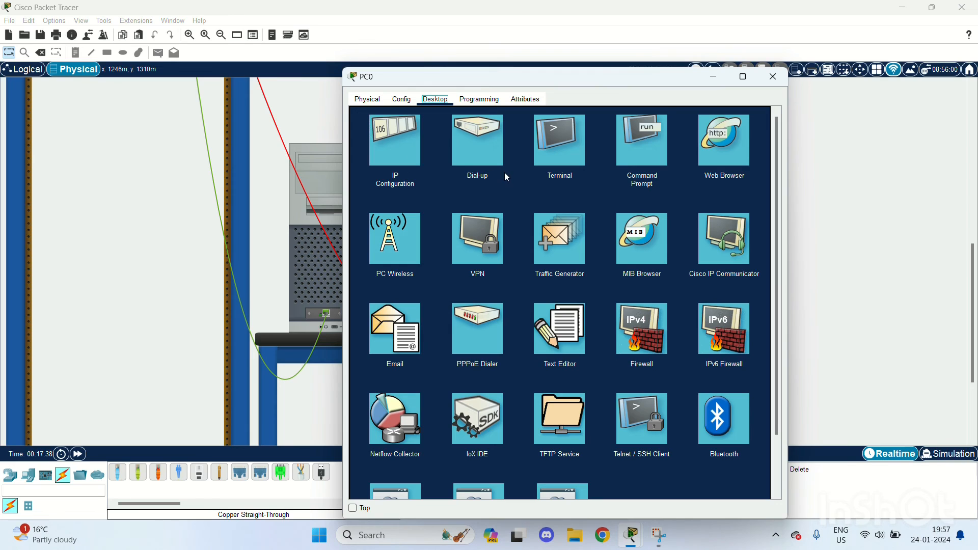
left_click(571, 144)
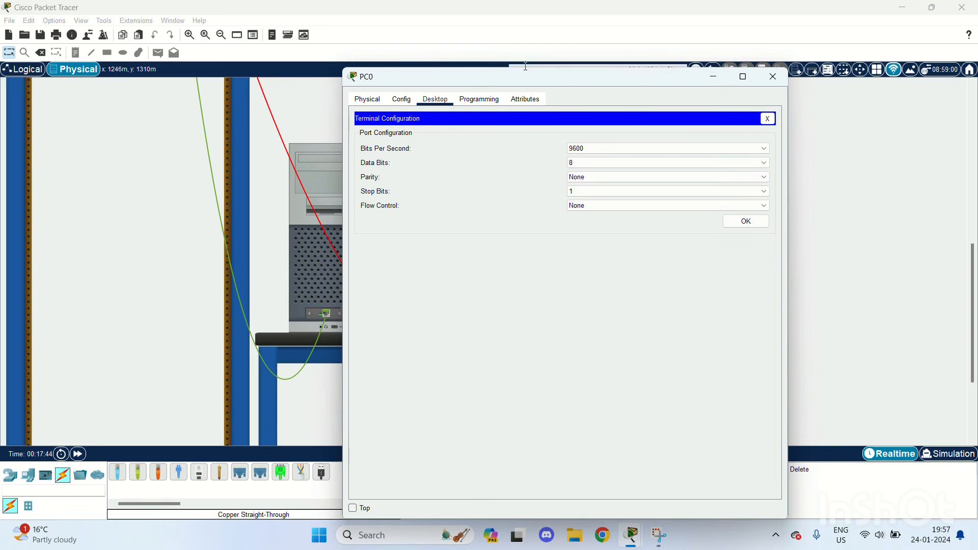
- Review the PC's programming area, global settings, physical modules and terminal settings, and close its device window
left_click(486, 100)
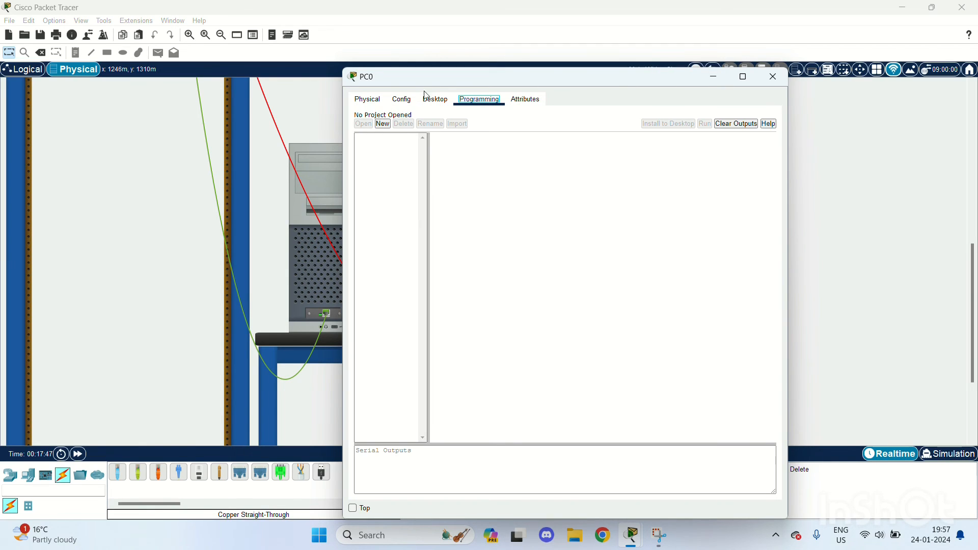
left_click(401, 99)
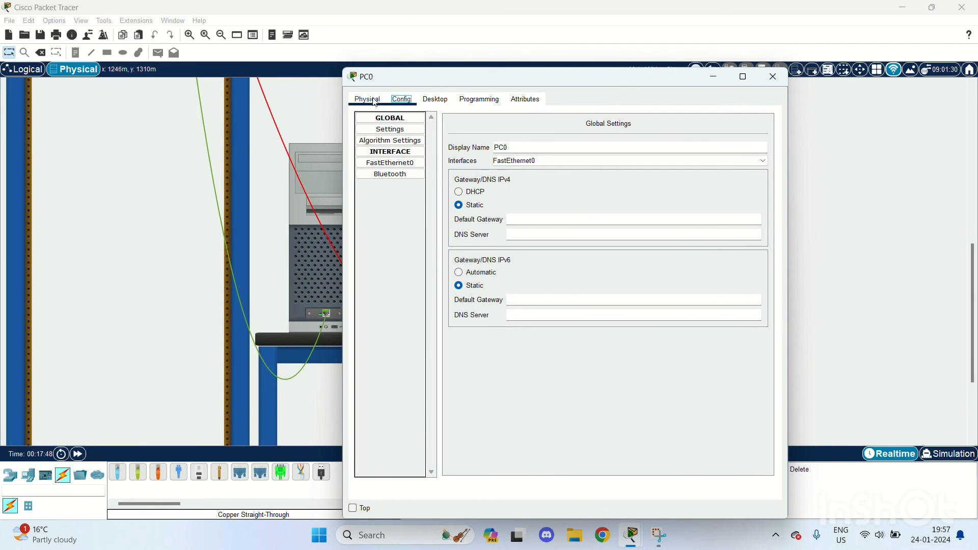
left_click(367, 99)
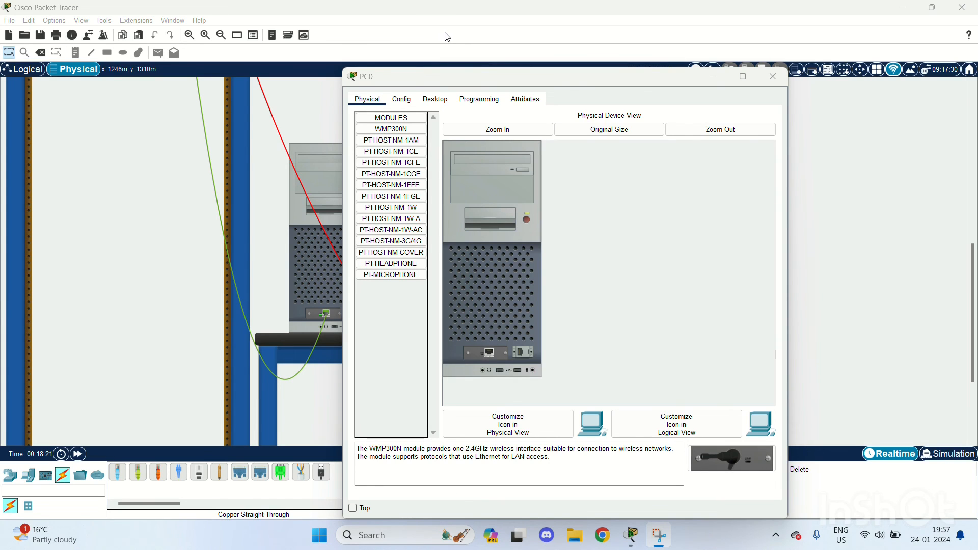
left_click(443, 103)
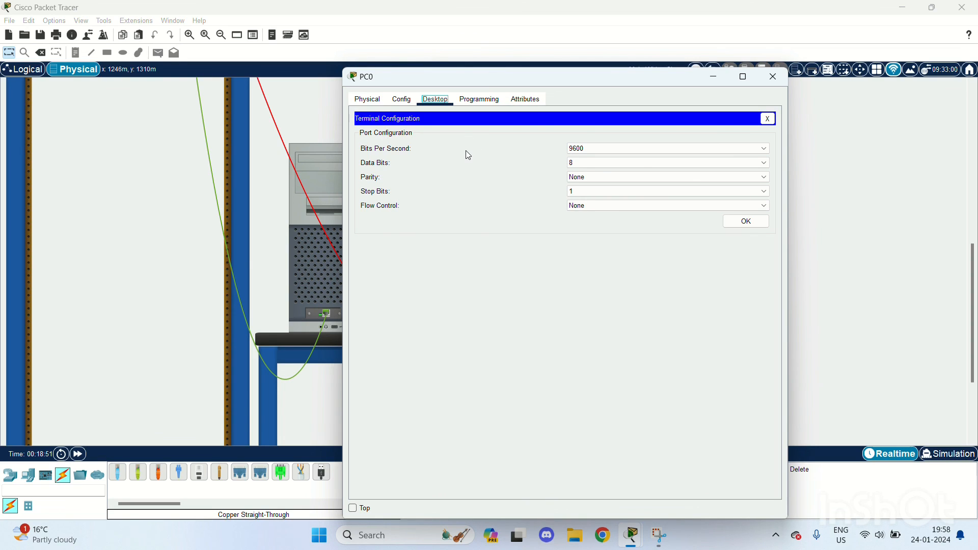
left_click(772, 77)
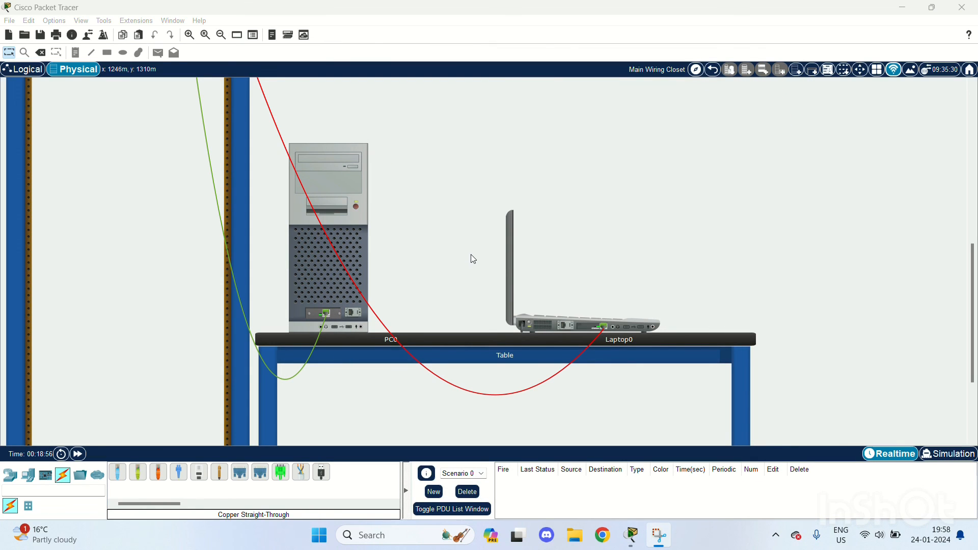
scroll(472, 258, "up", 1)
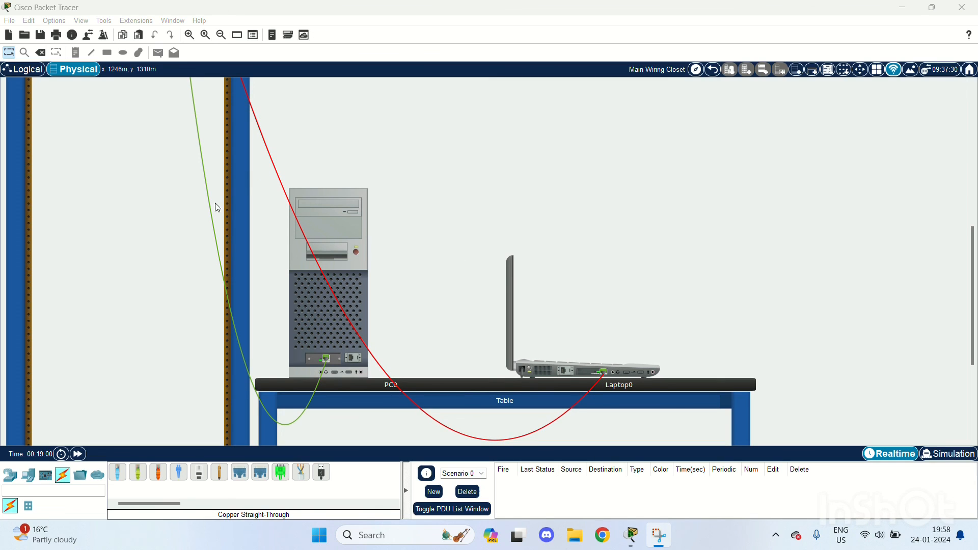
scroll(309, 135, "up", 3)
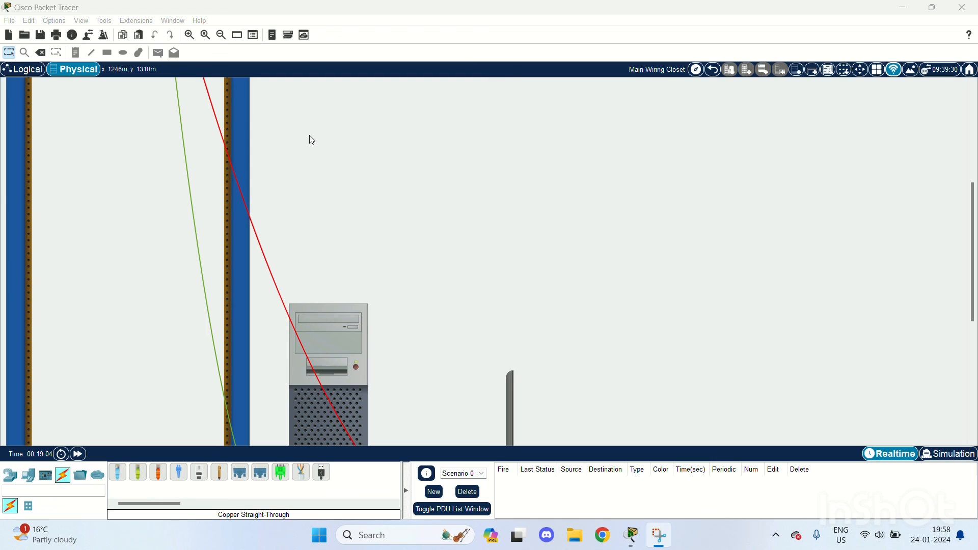
scroll(309, 136, "up", 2)
scroll(310, 135, "up", 4)
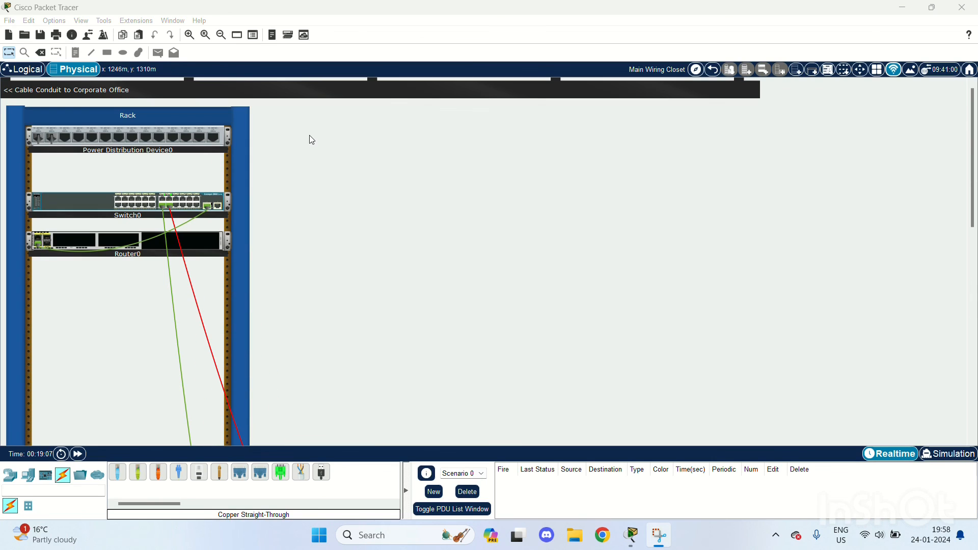